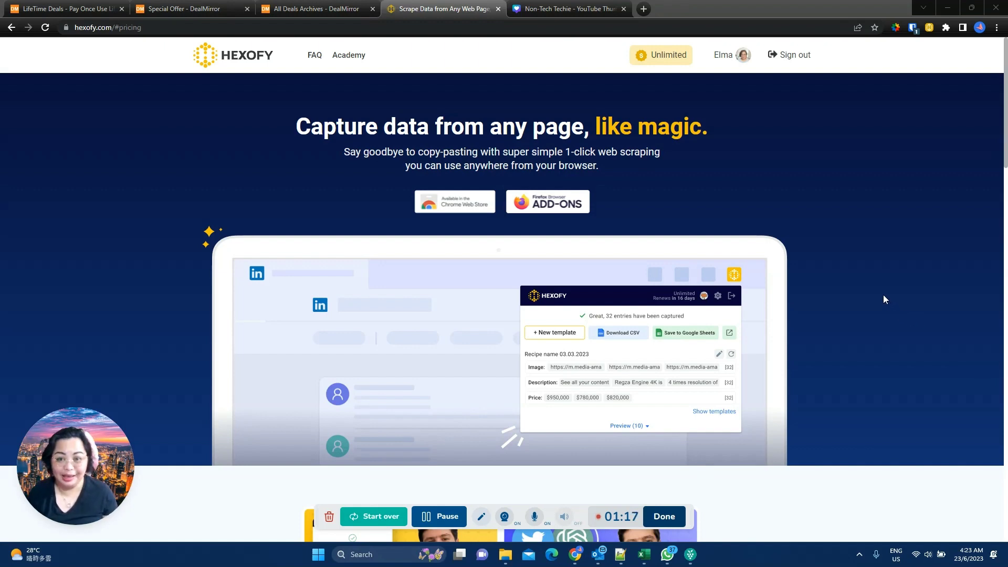
- Review the Hexofy home page, including its feature overview, supported websites and pricing section
{"action": "scroll", "coordinate": [423, 267], "scroll_direction": "down", "scroll_amount": 2}
{"action": "scroll", "coordinate": [423, 263], "scroll_direction": "down", "scroll_amount": 10}
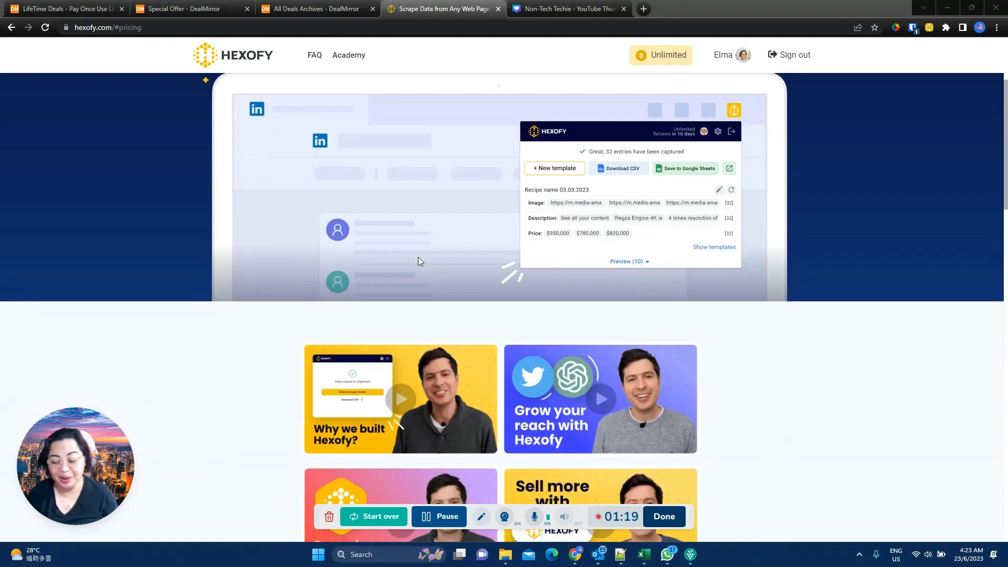
{"action": "scroll", "coordinate": [403, 241], "scroll_direction": "down", "scroll_amount": 3}
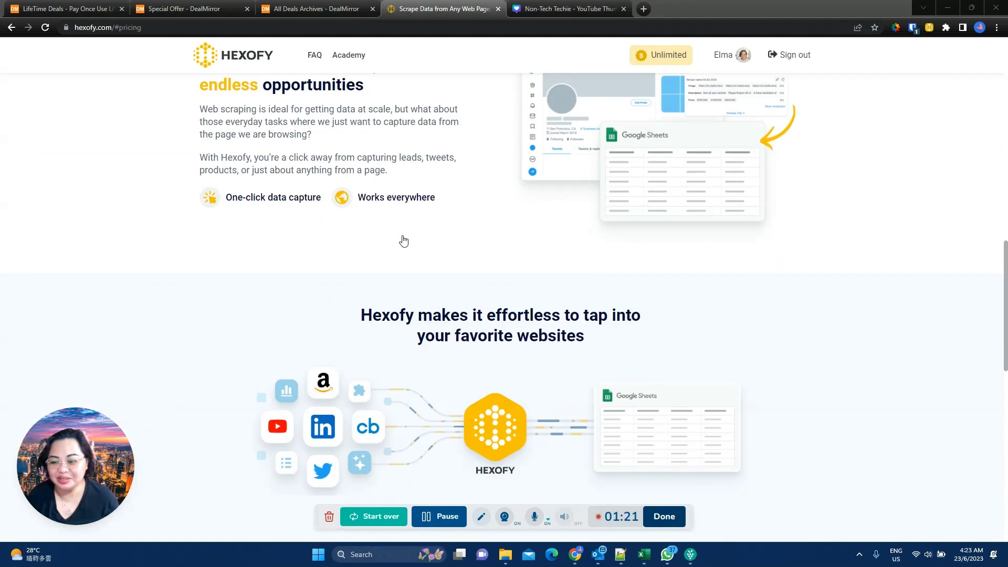
{"action": "scroll", "coordinate": [403, 241], "scroll_direction": "down", "scroll_amount": 1}
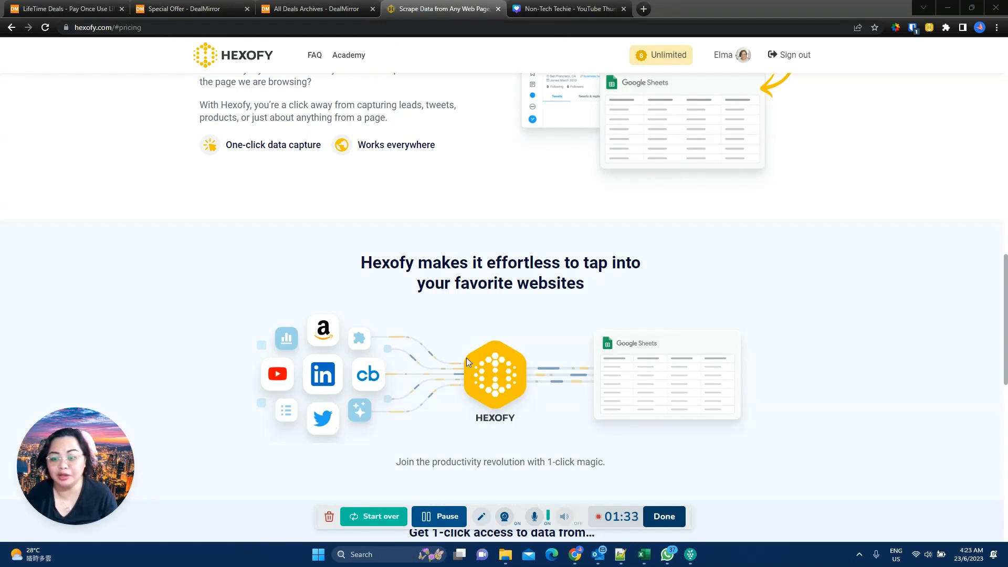
{"action": "scroll", "coordinate": [564, 317], "scroll_direction": "down", "scroll_amount": 4}
{"action": "scroll", "coordinate": [565, 316], "scroll_direction": "down", "scroll_amount": 1}
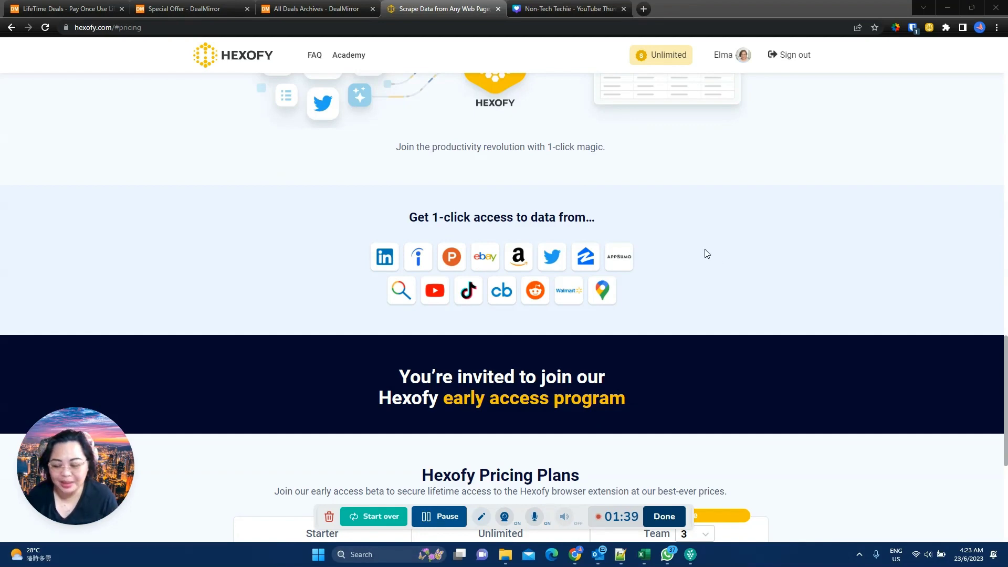
{"action": "scroll", "coordinate": [704, 260], "scroll_direction": "up", "scroll_amount": 2}
{"action": "scroll", "coordinate": [704, 260], "scroll_direction": "up", "scroll_amount": 12}
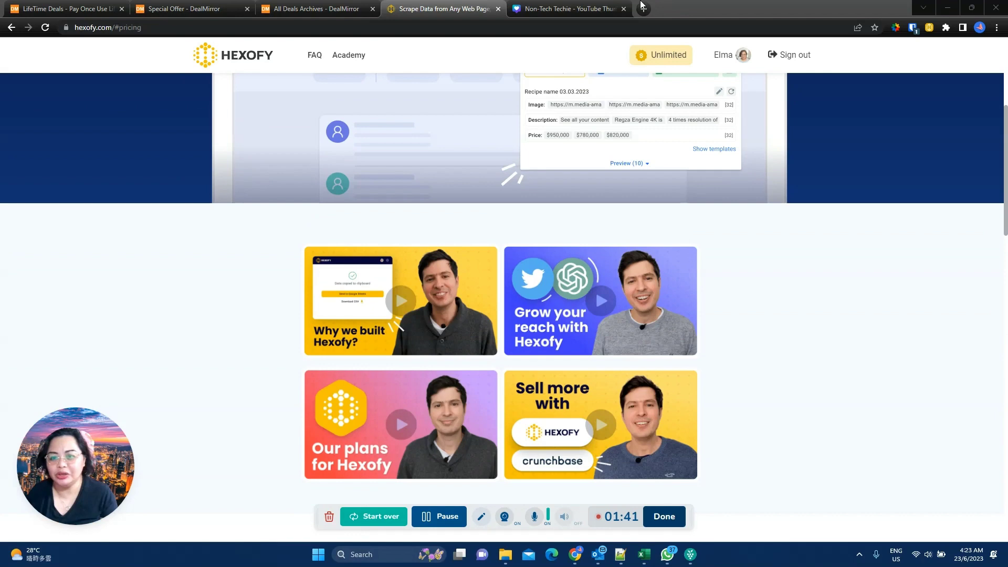
- Switch to the DealMirror All Deals page and start a new Hexofy capture template for it
{"action": "left_click", "coordinate": [314, 7]}
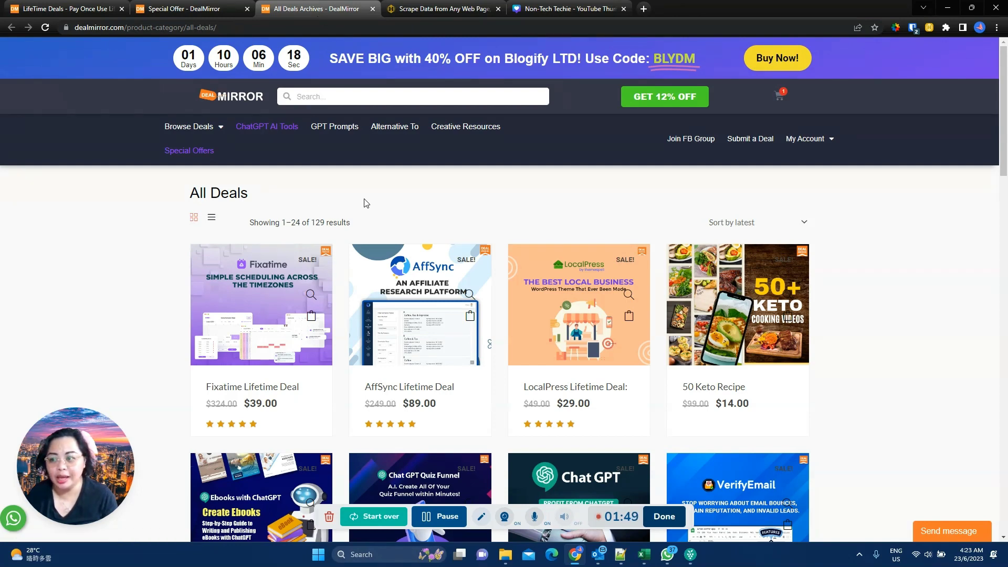
{"action": "left_click", "coordinate": [930, 28]}
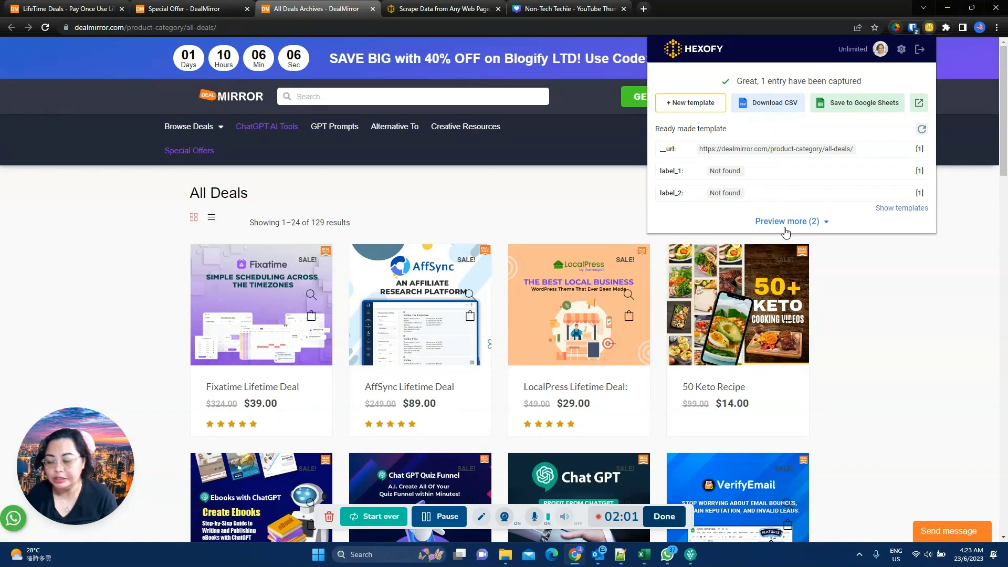
{"action": "left_click", "coordinate": [693, 102]}
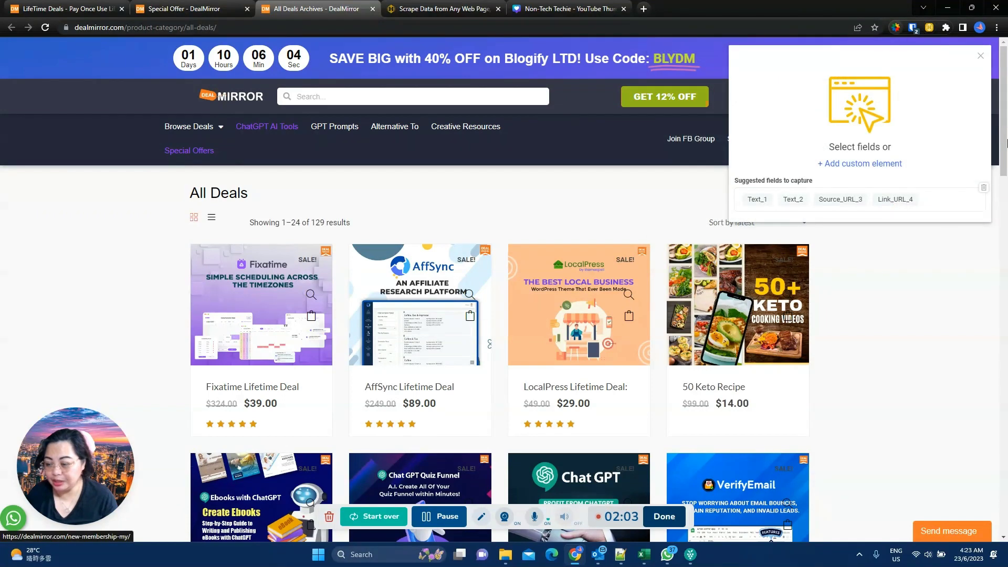
- Try the suggested Text_1 field, delete it, and clear the remaining suggested fields from the template
{"action": "left_click", "coordinate": [754, 199]}
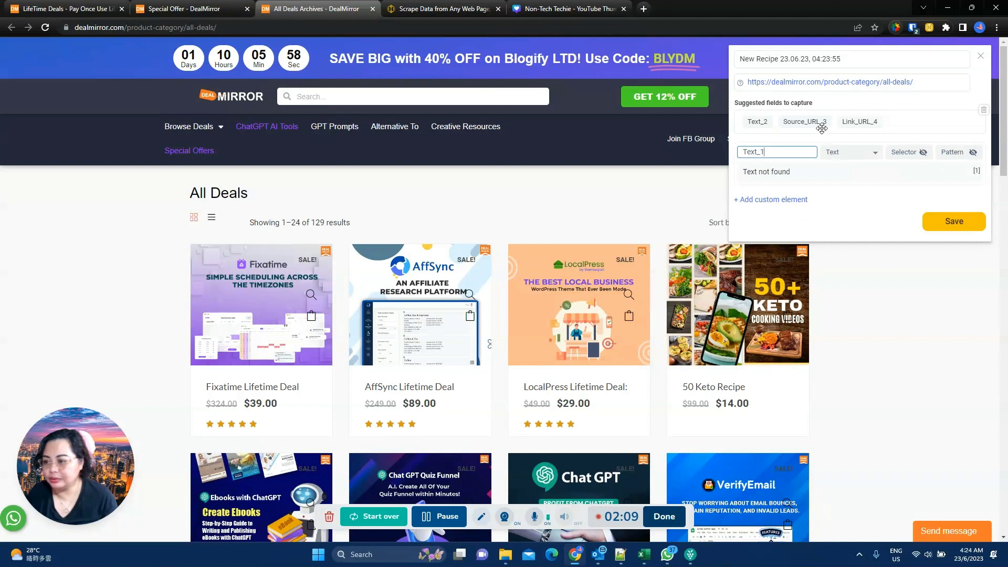
{"action": "left_click", "coordinate": [980, 146]}
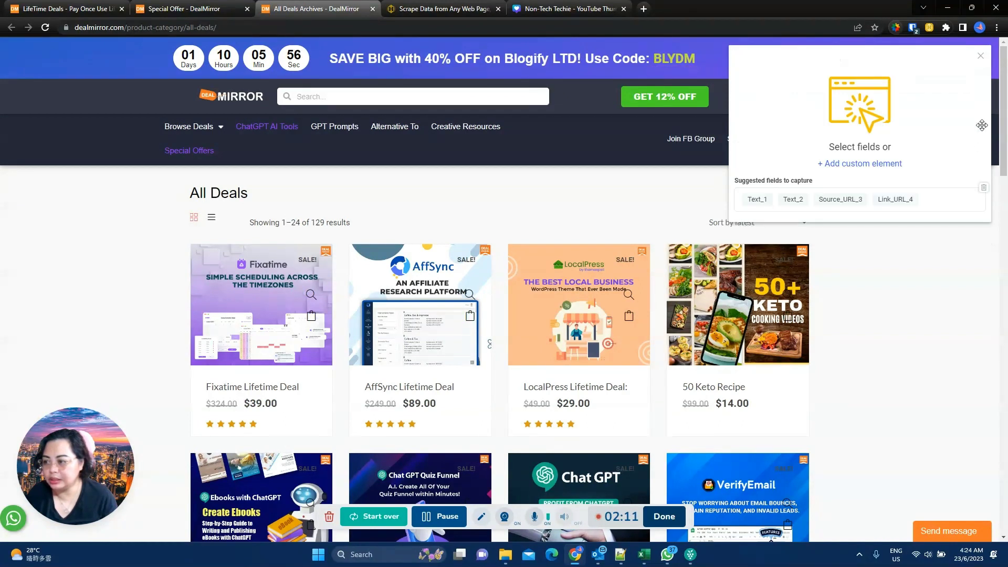
{"action": "left_click", "coordinate": [982, 186]}
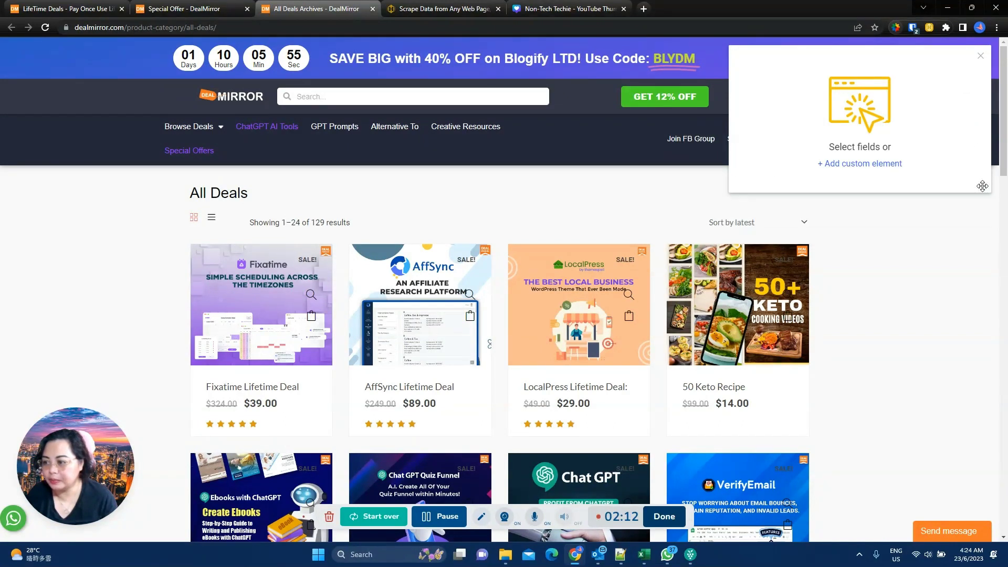
- Add a custom element to the template and name it Application Name
{"action": "left_click", "coordinate": [885, 165]}
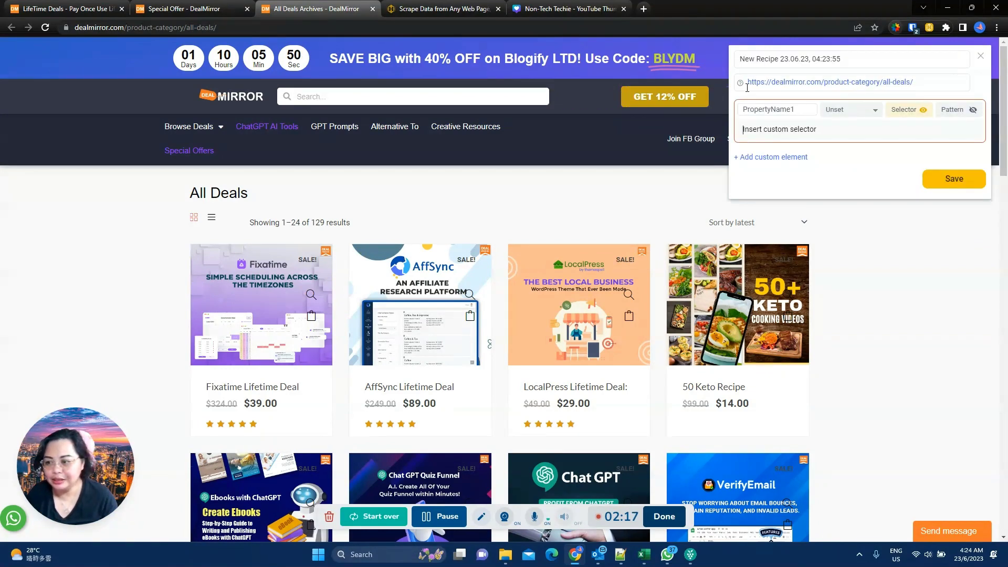
{"action": "left_click", "coordinate": [790, 109]}
{"action": "left_click", "coordinate": [727, 116]}
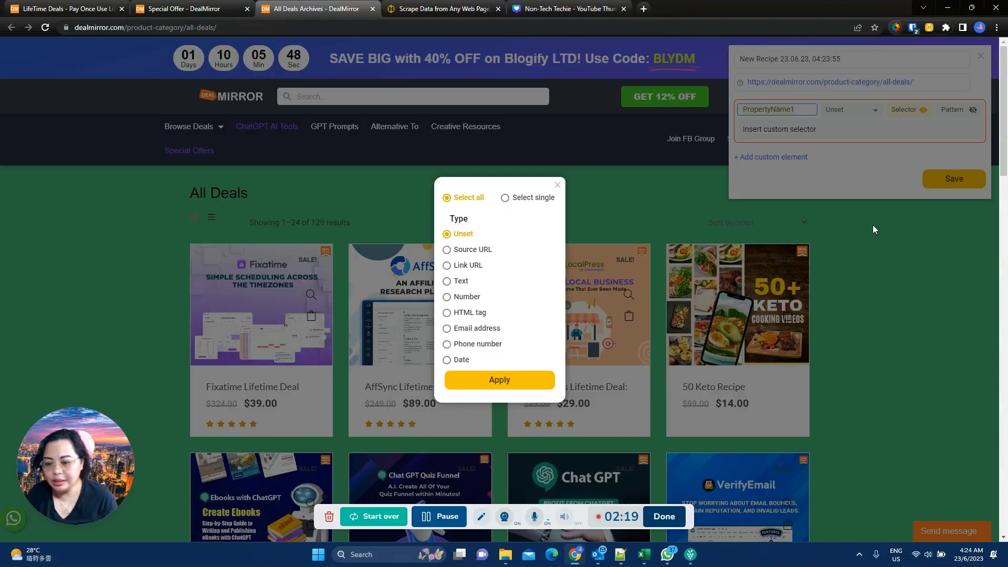
{"action": "left_click", "coordinate": [557, 185]}
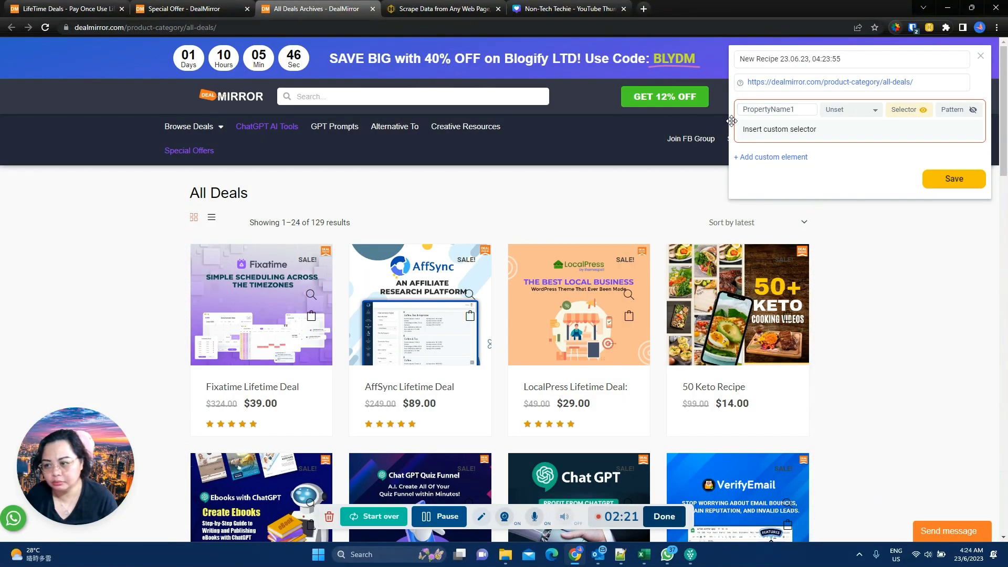
{"action": "key", "text": "BackSpace"}
{"action": "key", "text": "BackSpace"}
{"action": "key", "text": "BackSpace"}
{"action": "key", "text": "BackSpace"}
{"action": "key", "text": "BackSpace"}
{"action": "key", "text": "BackSpace"}
{"action": "key", "text": "BackSpace"}
{"action": "key", "text": "BackSpace"}
{"action": "key", "text": "BackSpace"}
{"action": "key", "text": "BackSpace"}
{"action": "key", "text": "BackSpace"}
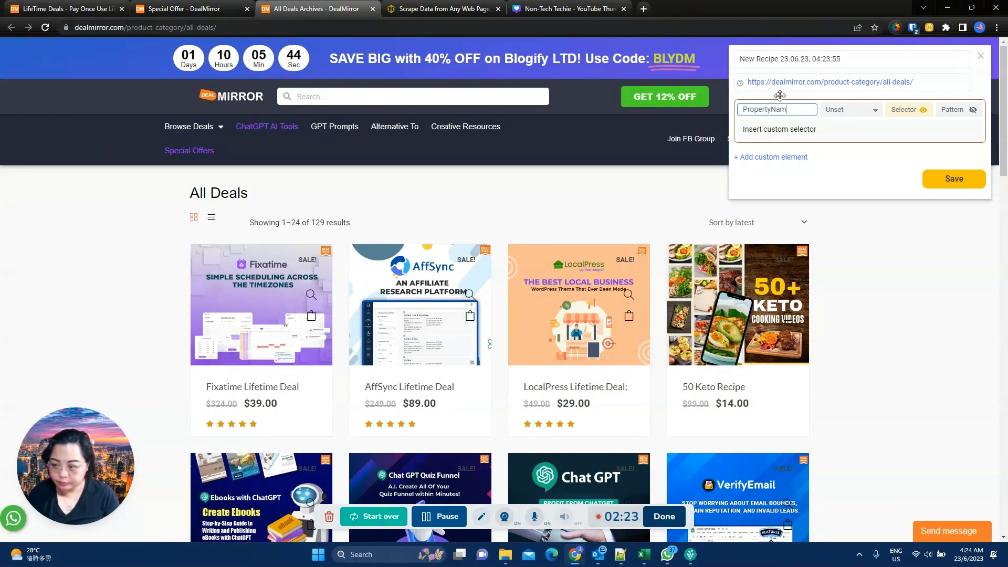
{"action": "key", "text": "BackSpace"}
{"action": "key", "text": "BackSpace"}
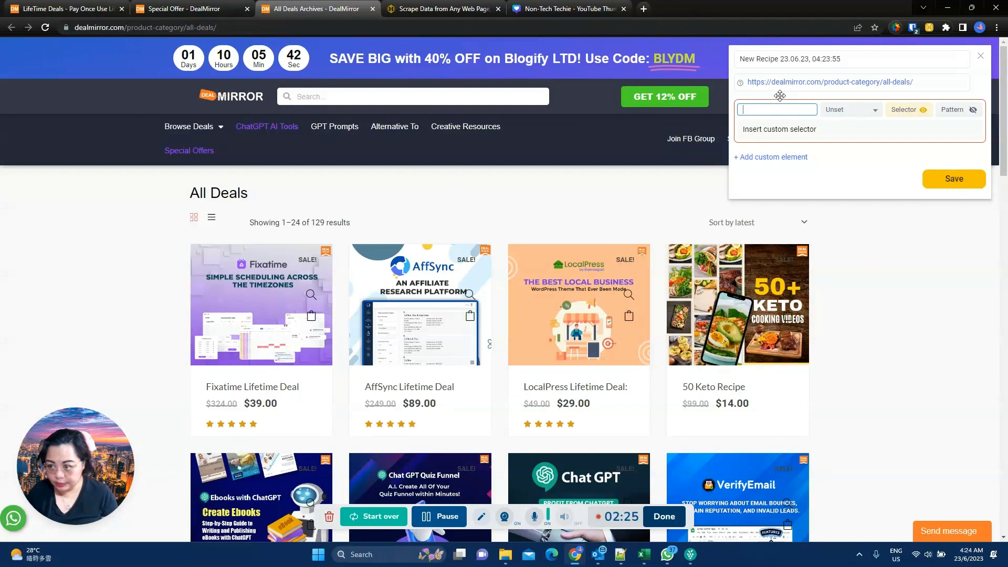
{"action": "type", "text": "Applicat"}
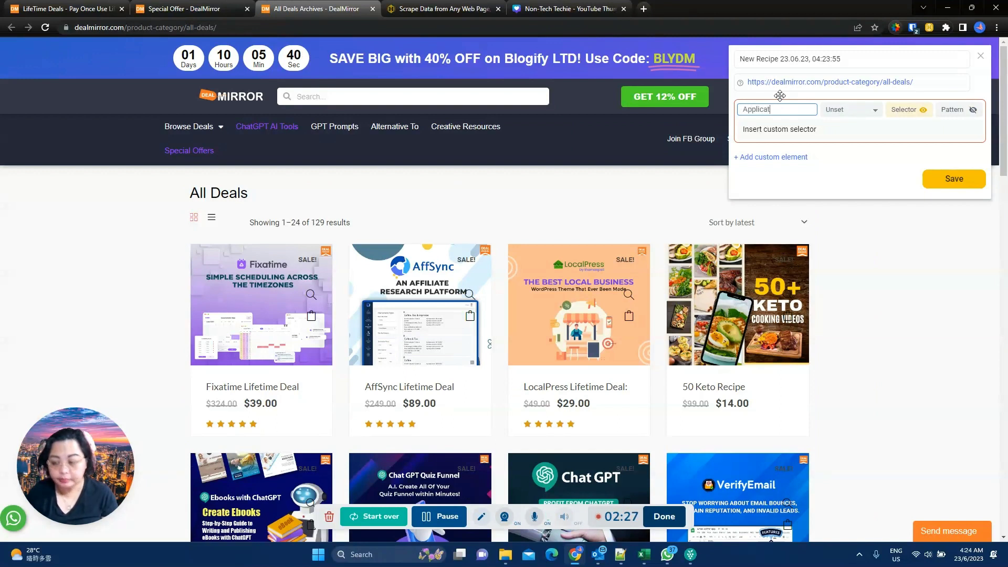
{"action": "type", "text": "ion Name"}
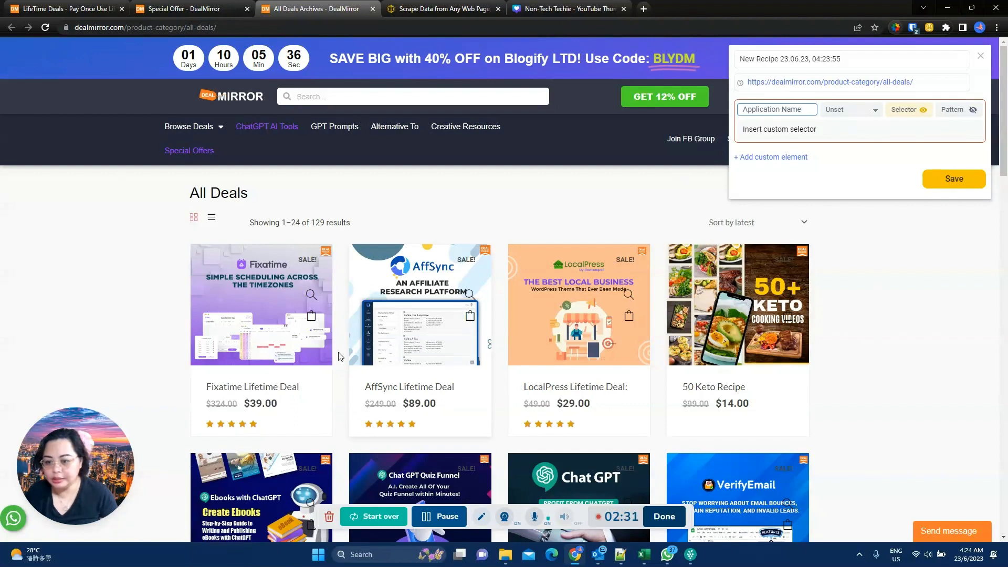
- Capture all the deal titles on the page as a Text field, using Fixatime Lifetime Deal as the sample
{"action": "left_click", "coordinate": [254, 388]}
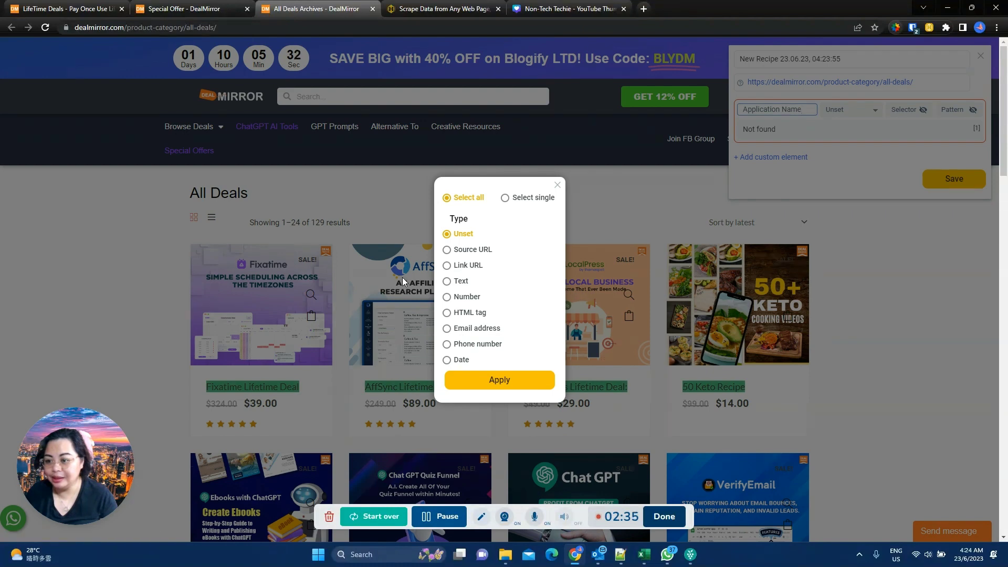
{"action": "left_click", "coordinate": [447, 281]}
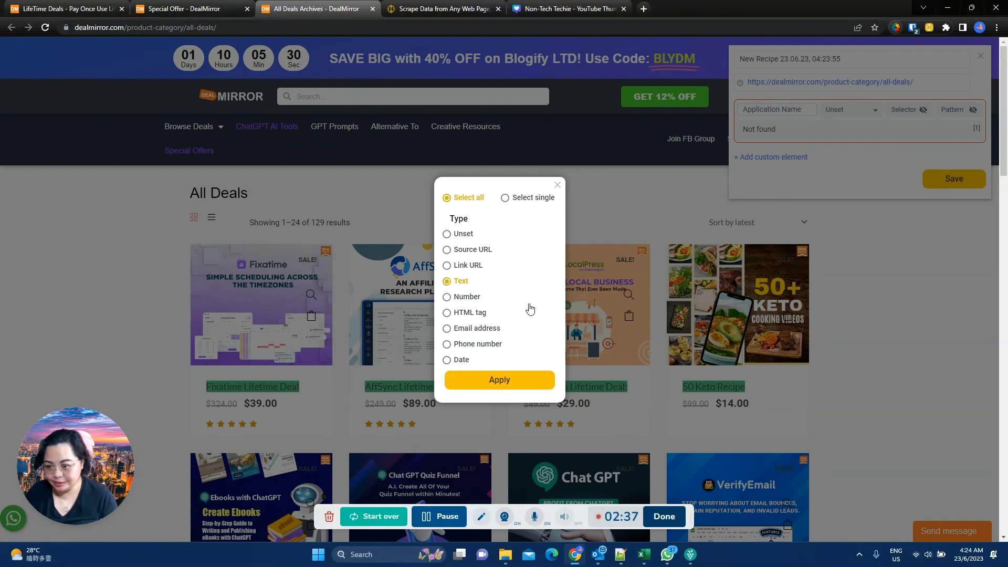
{"action": "left_click", "coordinate": [493, 381]}
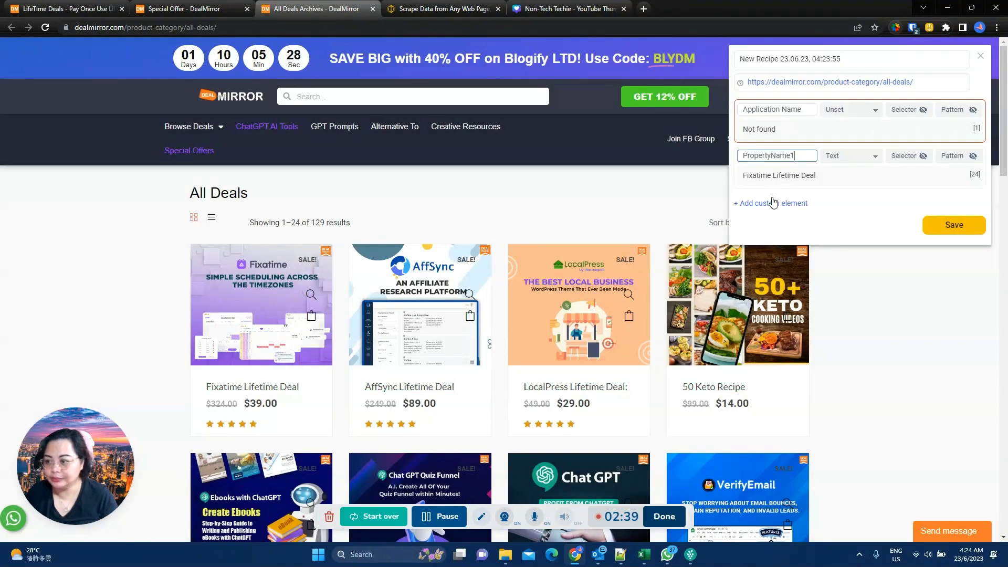
- Rename the captured deal title field as Price
{"action": "left_click", "coordinate": [797, 155]}
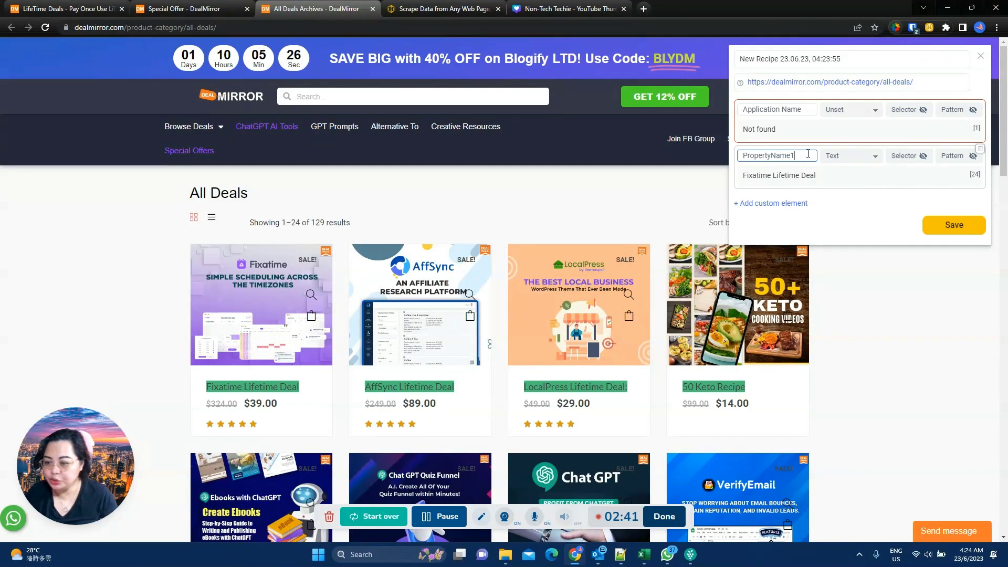
{"action": "key", "text": "BackSpace"}
{"action": "key", "text": "BackSpace"}
{"action": "key", "text": "BackSpace"}
{"action": "key", "text": "BackSpace"}
{"action": "key", "text": "BackSpace"}
{"action": "key", "text": "BackSpace"}
{"action": "key", "text": "BackSpace"}
{"action": "key", "text": "BackSpace"}
{"action": "key", "text": "BackSpace"}
{"action": "key", "text": "BackSpace"}
{"action": "key", "text": "BackSpace"}
{"action": "key", "text": "BackSpace"}
{"action": "key", "text": "BackSpace"}
{"action": "type", "text": "Price"}
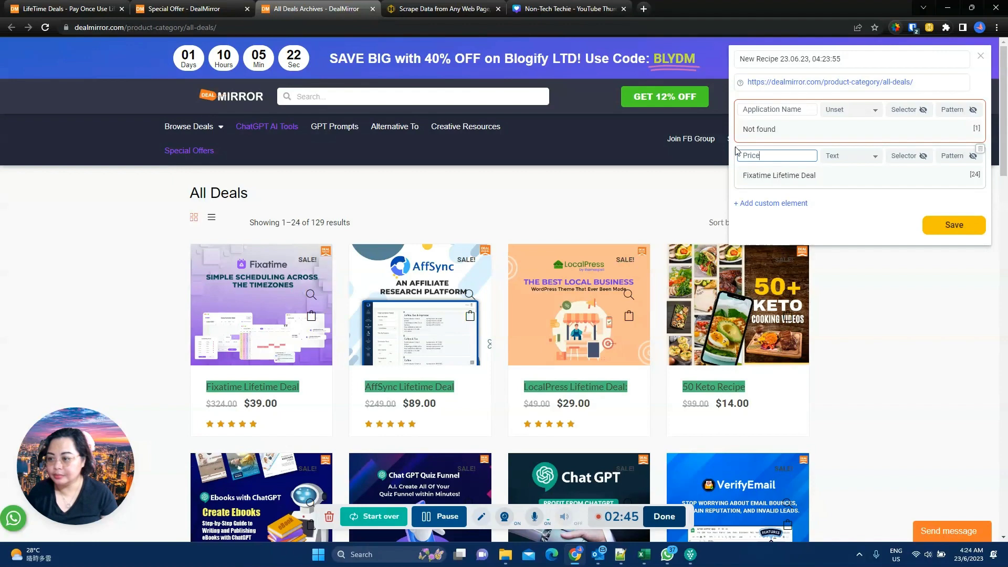
- Capture all the discounted deal prices on the page as a Text field
{"action": "left_click", "coordinate": [258, 400]}
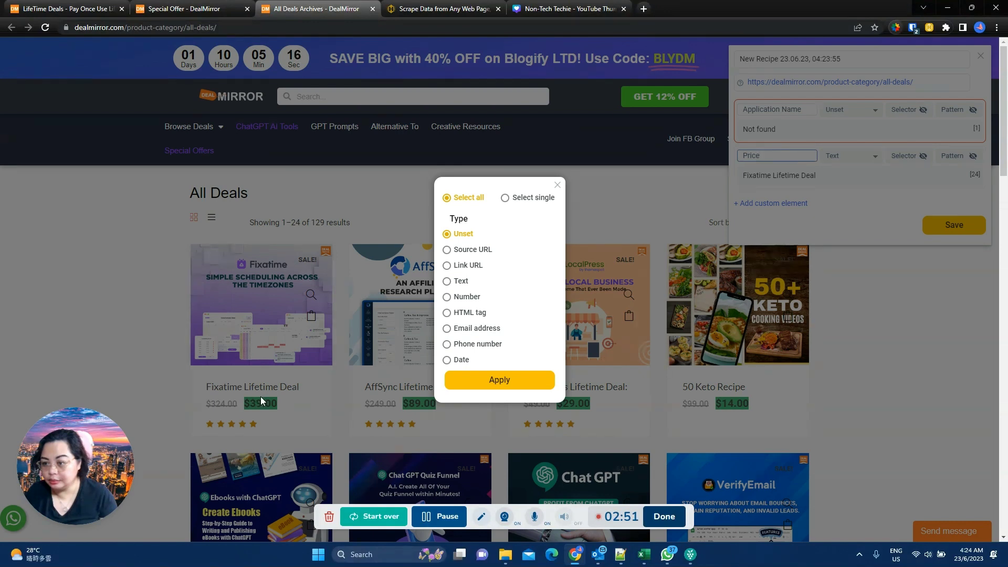
{"action": "left_click", "coordinate": [455, 282]}
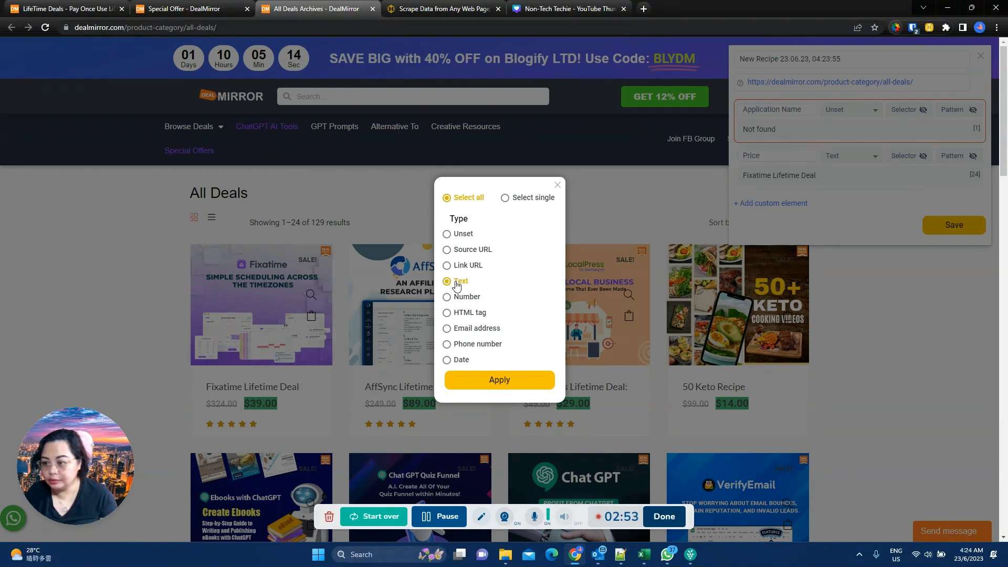
{"action": "left_click", "coordinate": [502, 375]}
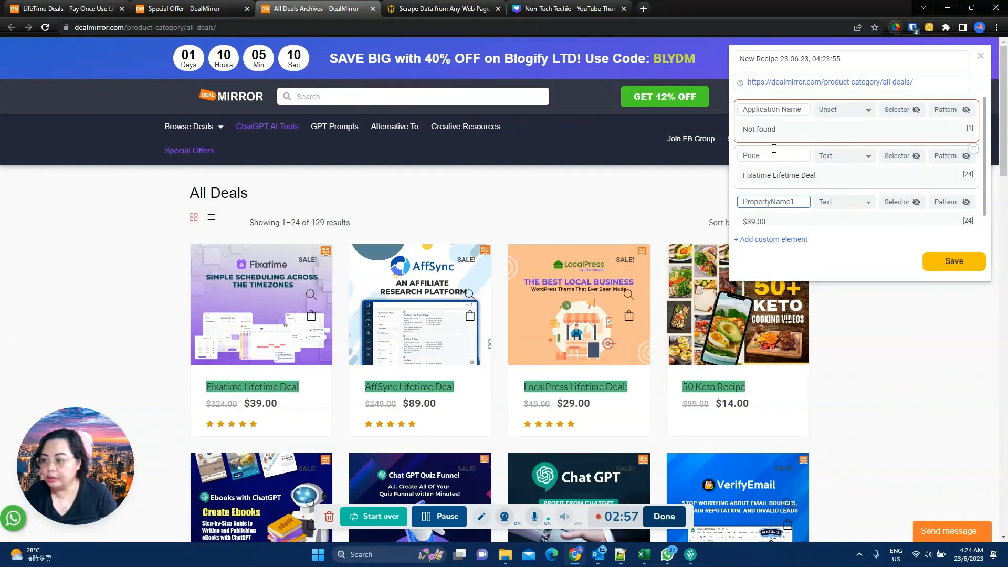
- Try capturing all the deal titles again as Text, and delete the duplicate field
{"action": "left_click", "coordinate": [770, 132]}
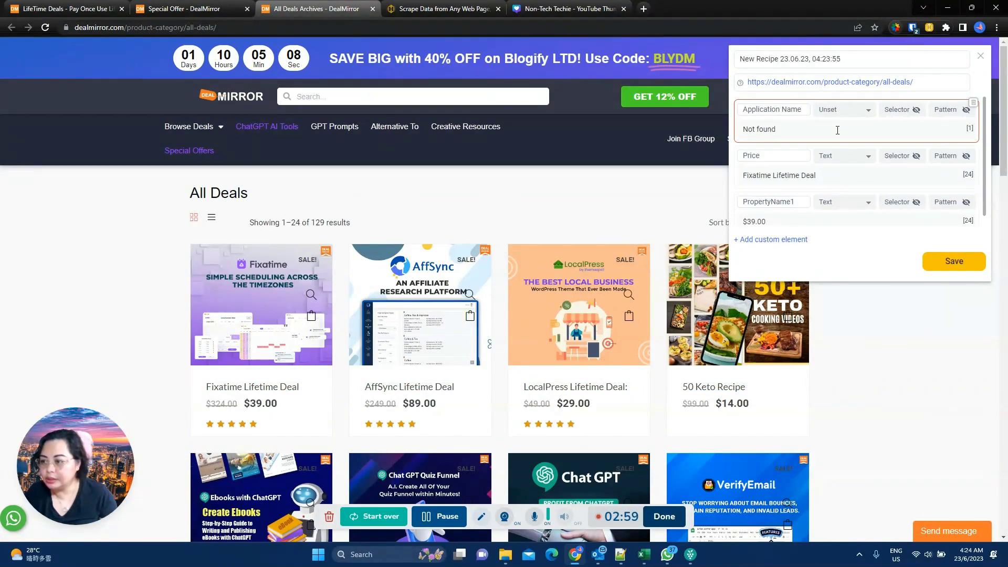
{"action": "left_click", "coordinate": [287, 390]}
{"action": "left_click", "coordinate": [454, 281]}
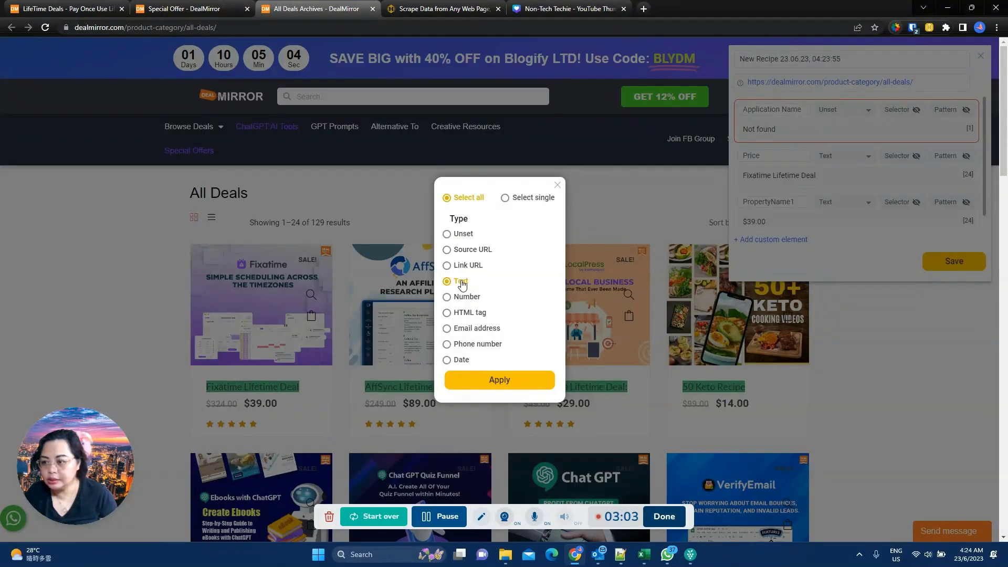
{"action": "left_click", "coordinate": [497, 381]}
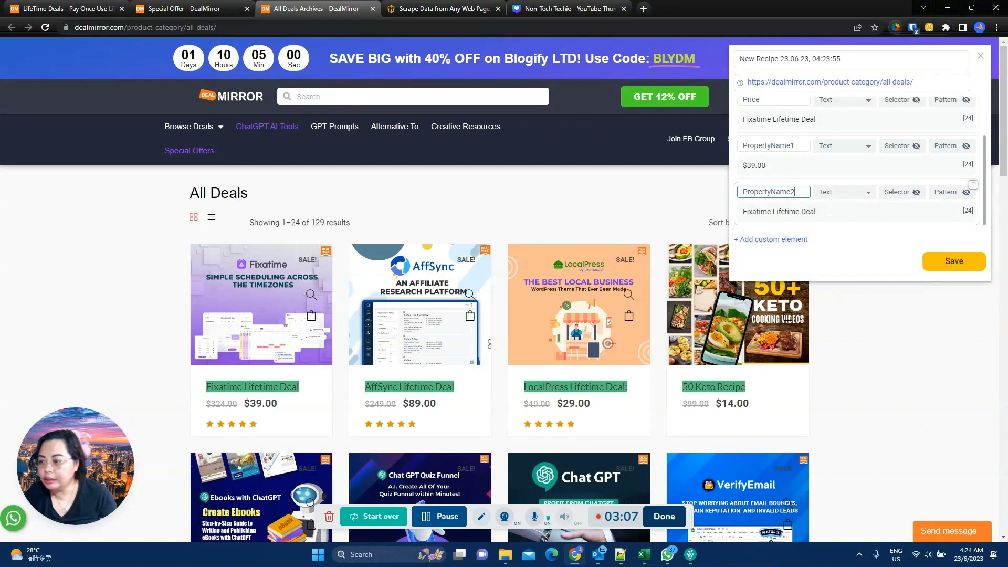
{"action": "left_click", "coordinate": [973, 188]}
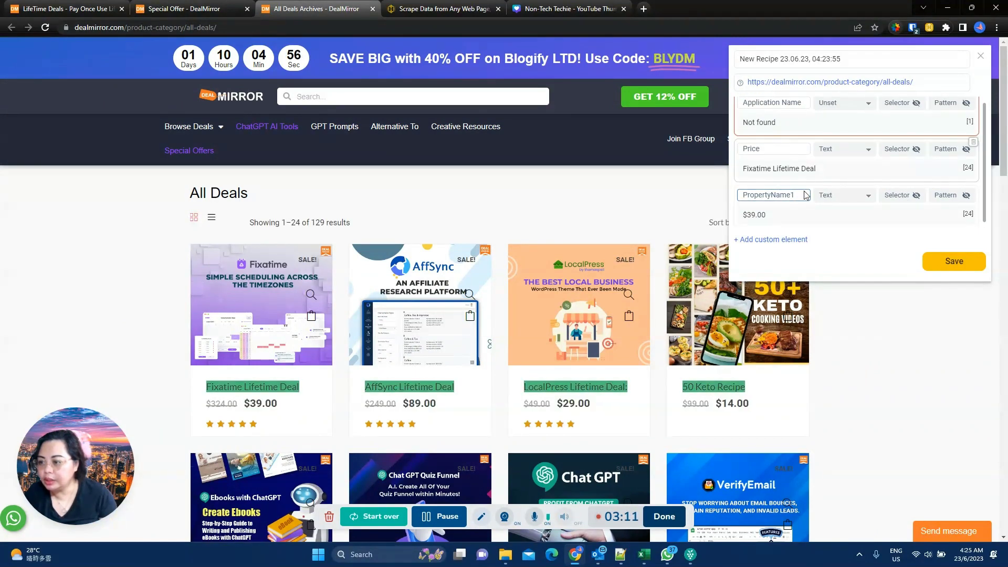
- Rename the captured field that holds the discounted prices as Price
{"action": "left_click_drag", "start_coordinate": [806, 195], "coordinate": [732, 197]}
{"action": "type", "text": "P"}
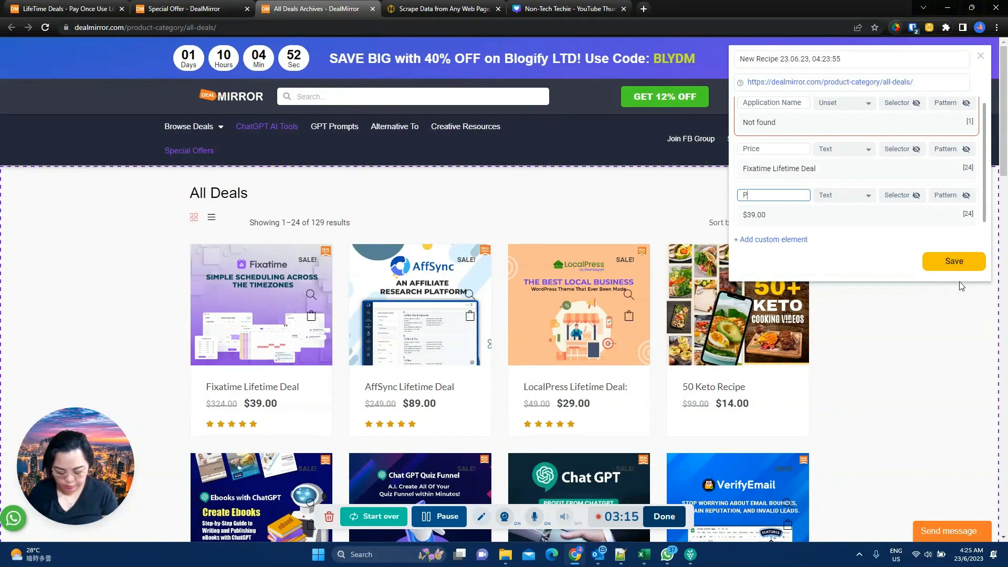
{"action": "type", "text": "rice"}
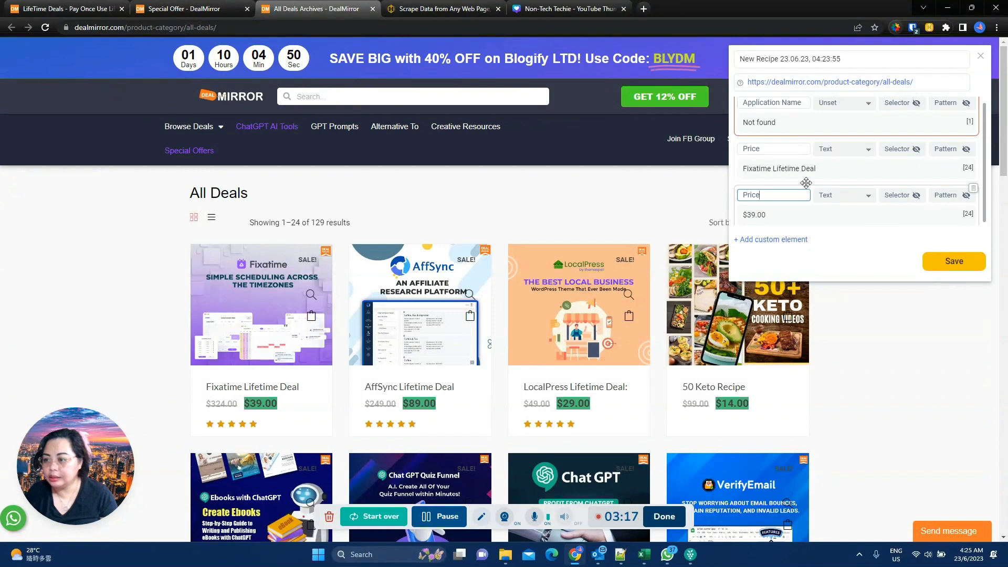
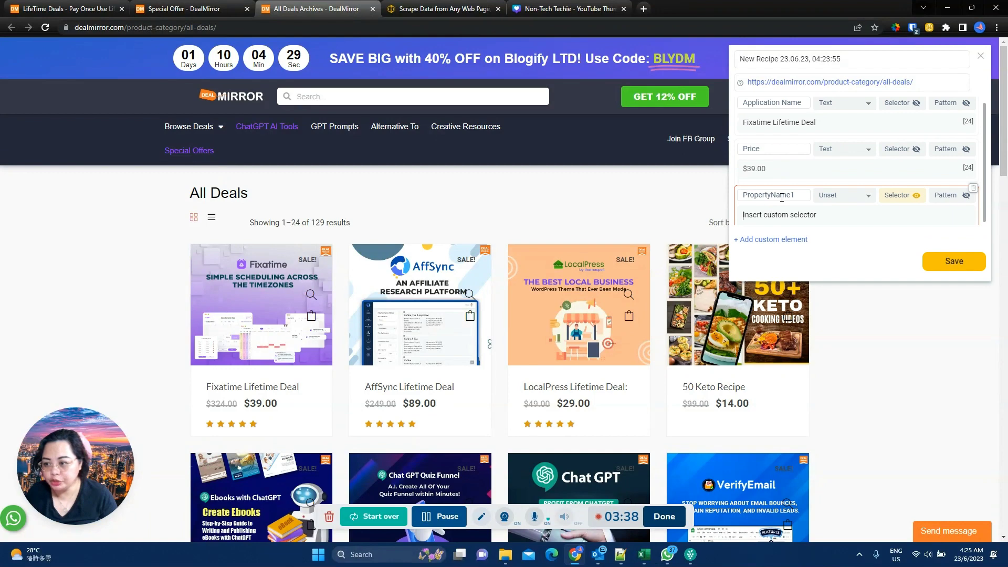
- Name the empty custom element Deal URL
{"action": "left_click", "coordinate": [781, 196]}
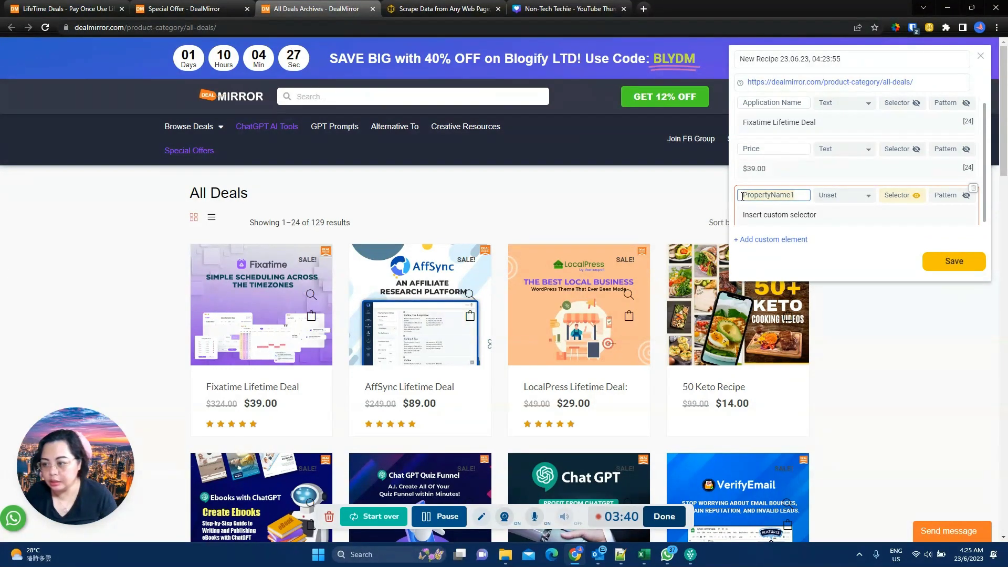
{"action": "key", "text": "ctrl+a"}
{"action": "type", "text": "D"}
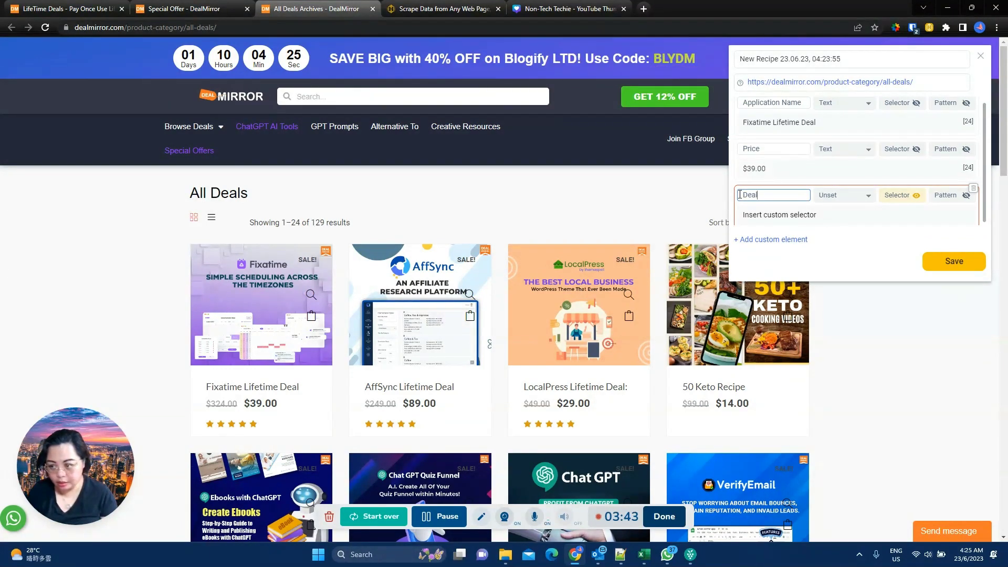
{"action": "type", "text": "eal URL"}
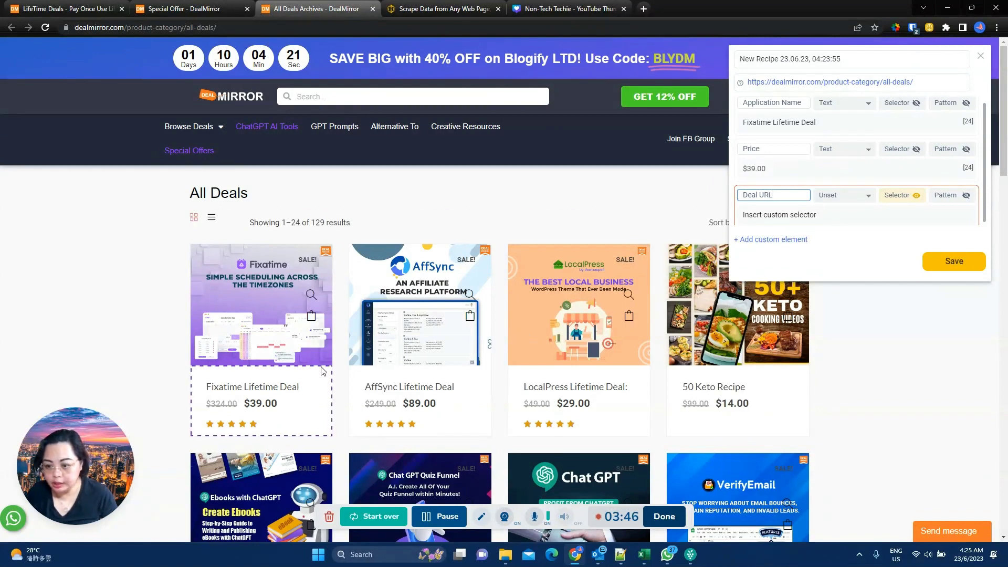
- Capture the links of all the deal titles on the page as a Link URL field
{"action": "left_click", "coordinate": [277, 391]}
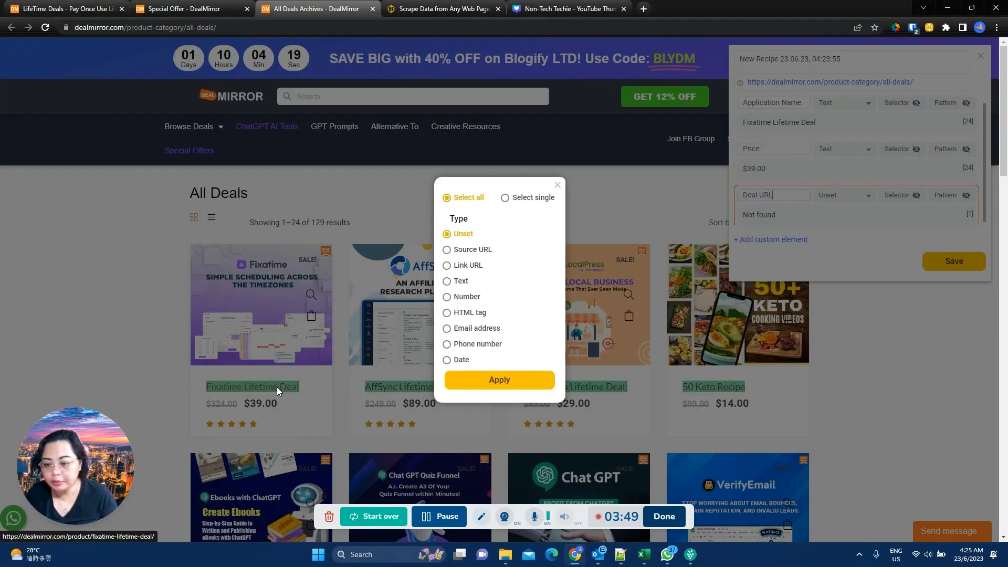
{"action": "left_click", "coordinate": [474, 267]}
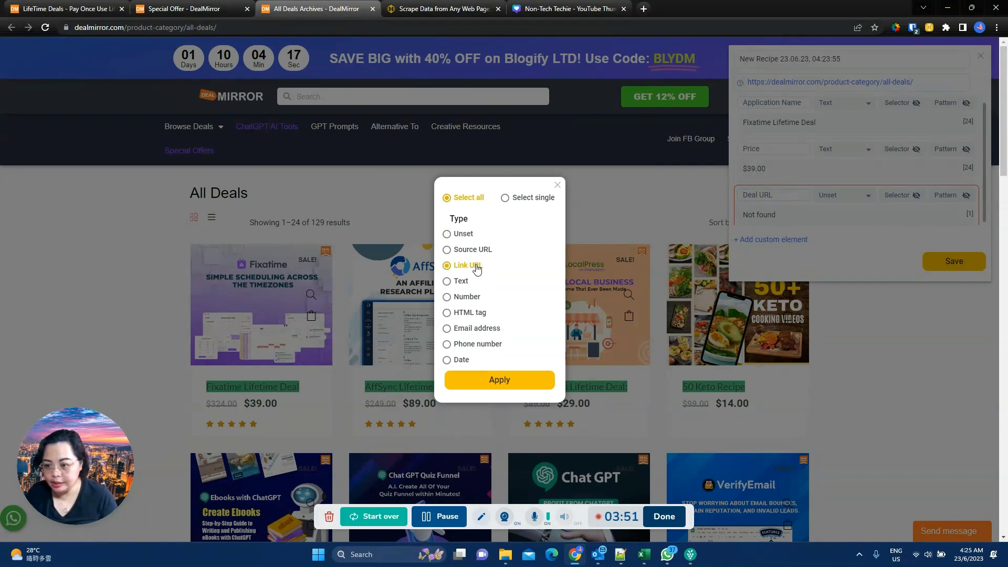
{"action": "left_click", "coordinate": [516, 381]}
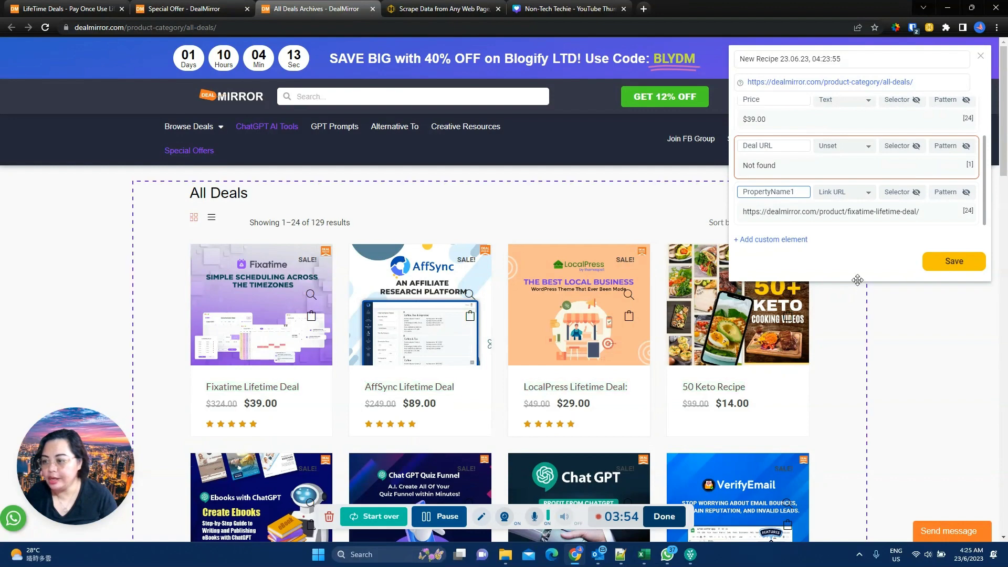
- Rename the captured link field as Deal URL and delete the empty unset field with the same name
{"action": "scroll", "coordinate": [870, 168], "scroll_direction": "up", "scroll_amount": 2}
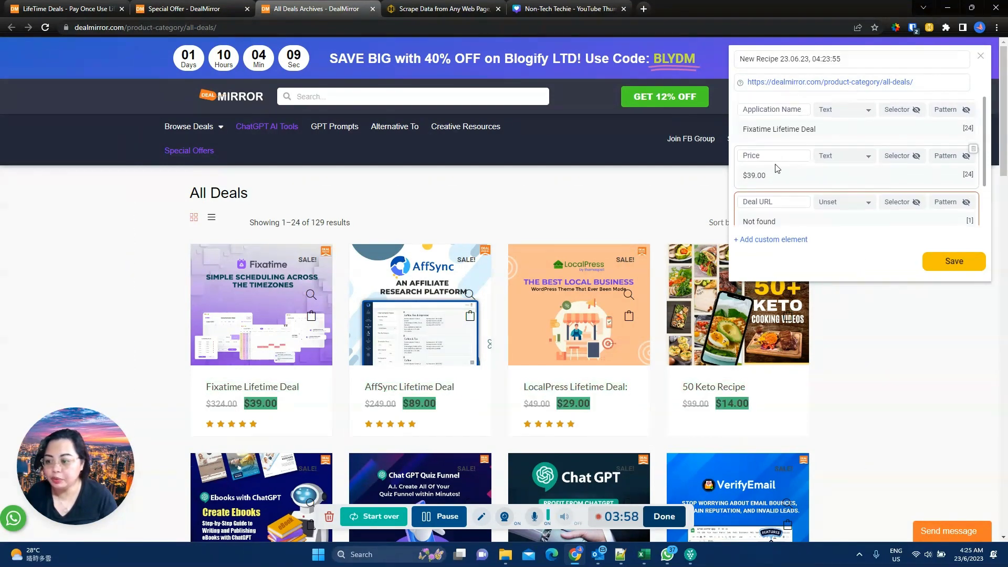
{"action": "scroll", "coordinate": [782, 197], "scroll_direction": "down", "scroll_amount": 2}
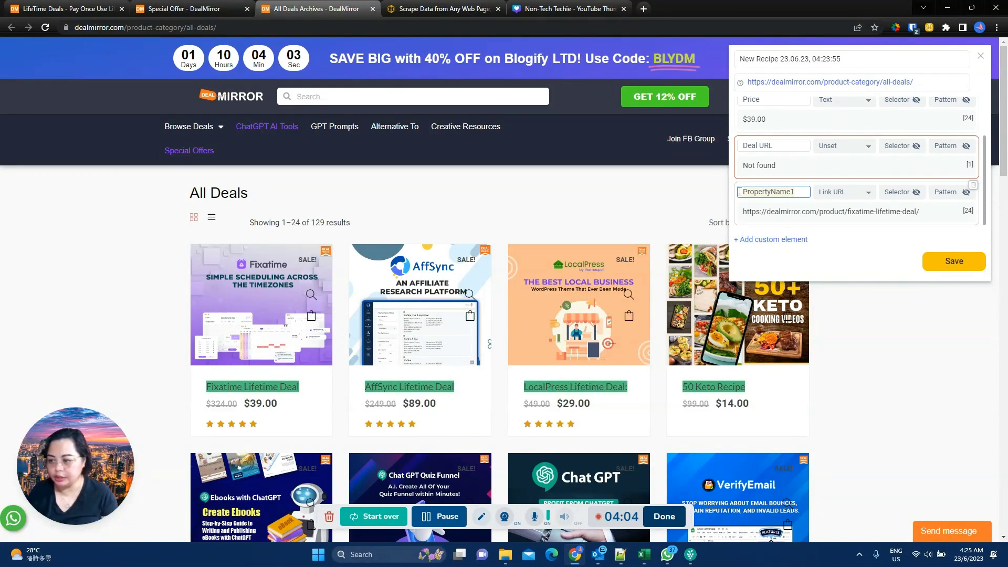
{"action": "type", "text": "Deal URL"}
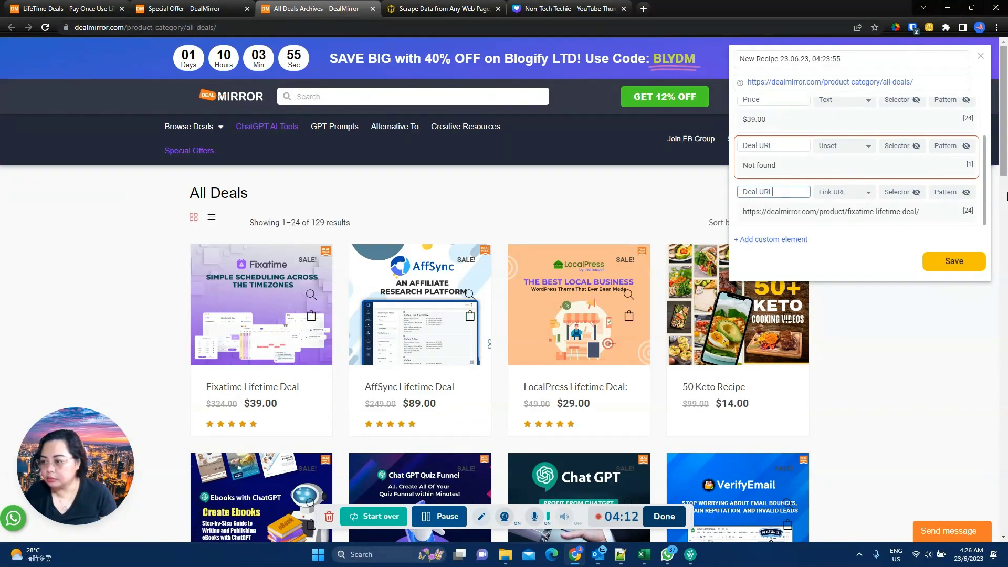
{"action": "left_click", "coordinate": [974, 140]}
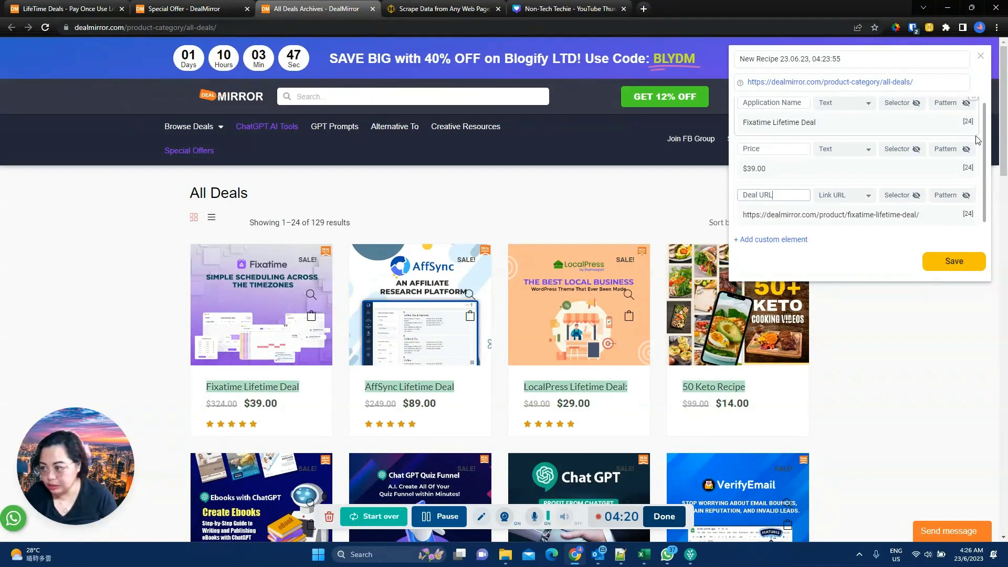
{"action": "scroll", "coordinate": [892, 164], "scroll_direction": "up", "scroll_amount": 1}
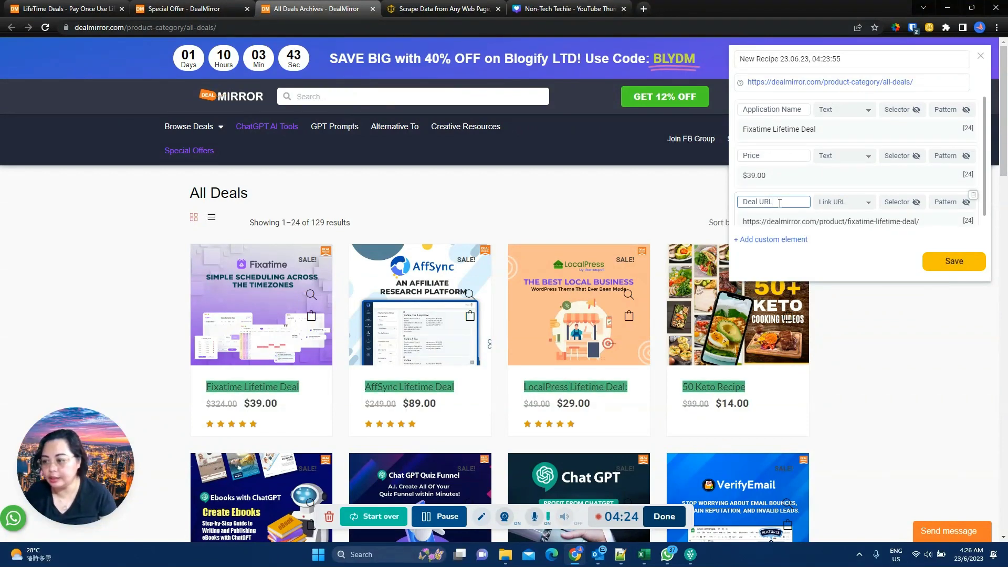
- Replace "New Recipe" in the template's name with "Deal Mirror All Deals", keeping the date and time, and save the template
{"action": "left_click", "coordinate": [782, 61]}
{"action": "key", "text": "BackSpace"}
{"action": "key", "text": "BackSpace"}
{"action": "key", "text": "BackSpace"}
{"action": "key", "text": "BackSpace"}
{"action": "key", "text": "BackSpace"}
{"action": "key", "text": "BackSpace"}
{"action": "key", "text": "BackSpace"}
{"action": "key", "text": "BackSpace"}
{"action": "key", "text": "BackSpace"}
{"action": "key", "text": "BackSpace"}
{"action": "key", "text": "BackSpace"}
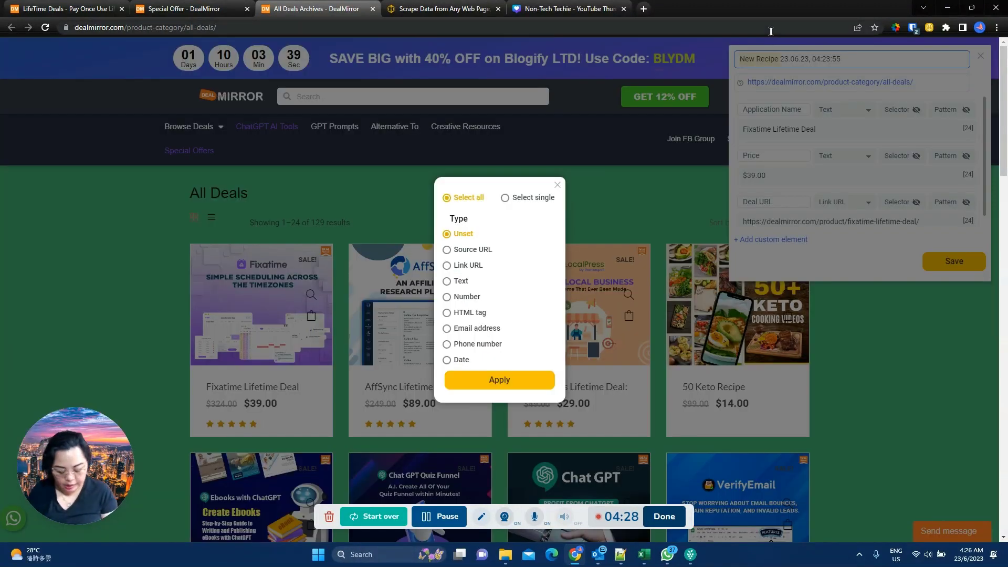
{"action": "type", "text": "Deal Mirro"}
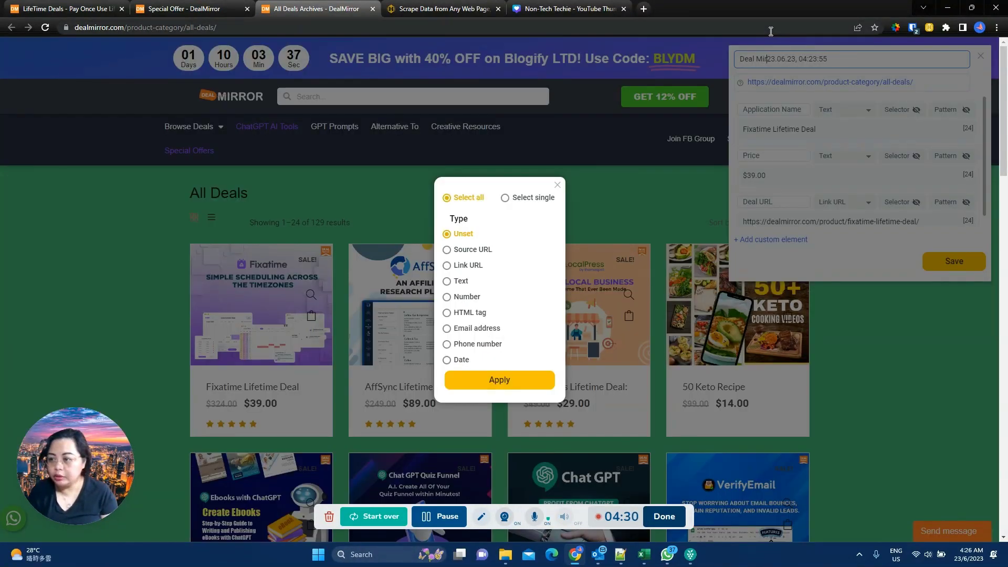
{"action": "type", "text": "r a"}
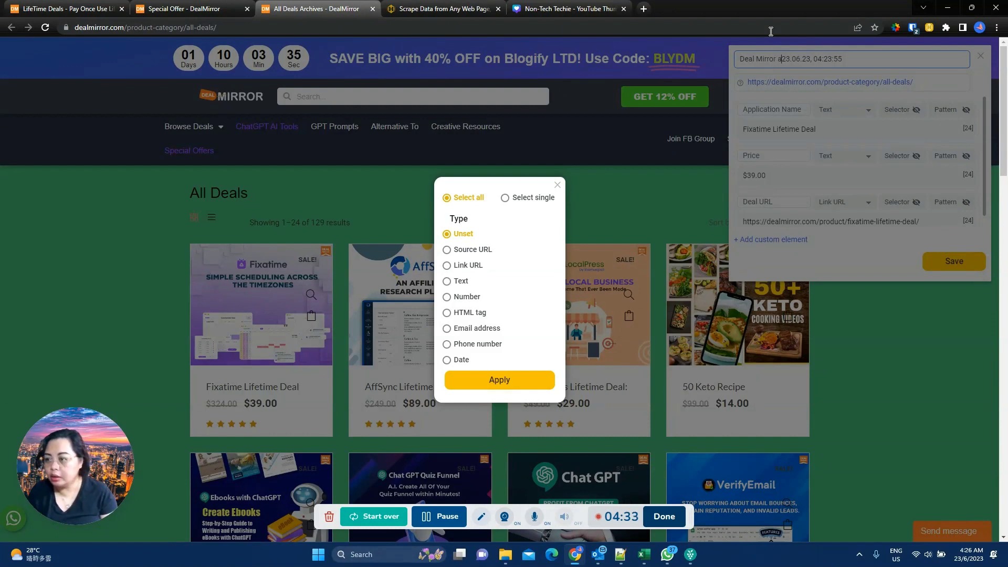
{"action": "type", "text": "All Deals"}
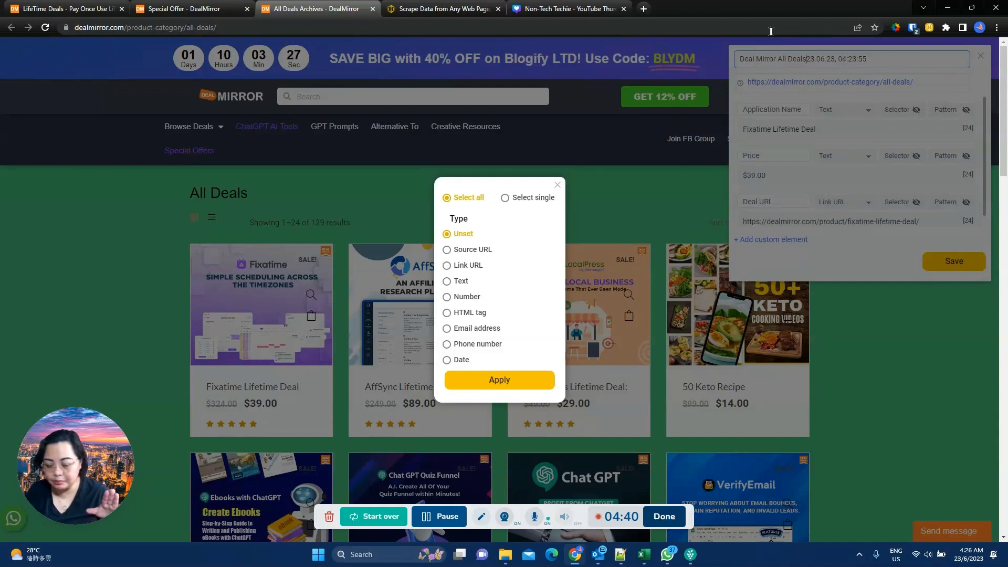
{"action": "left_click", "coordinate": [558, 185]}
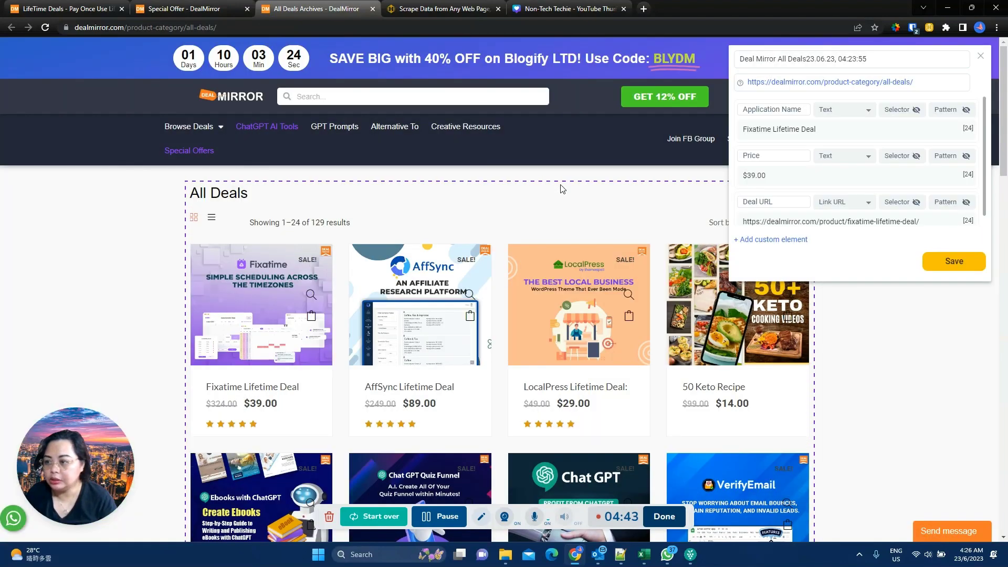
{"action": "left_click", "coordinate": [807, 57]}
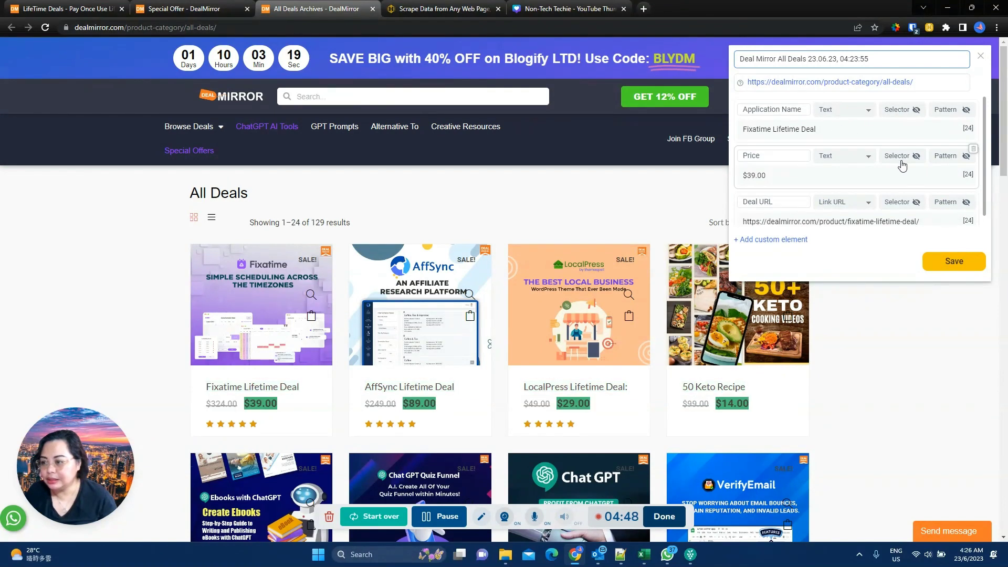
{"action": "left_click", "coordinate": [964, 267]}
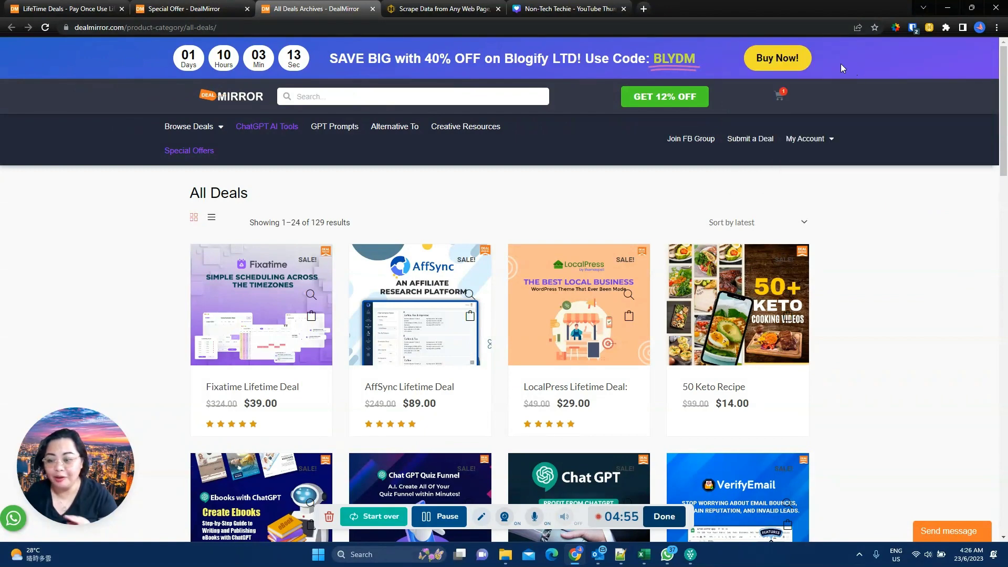
- Run Hexofy on the All Deals page, download the captured entries as a CSV file and open it in Excel
{"action": "left_click", "coordinate": [927, 28]}
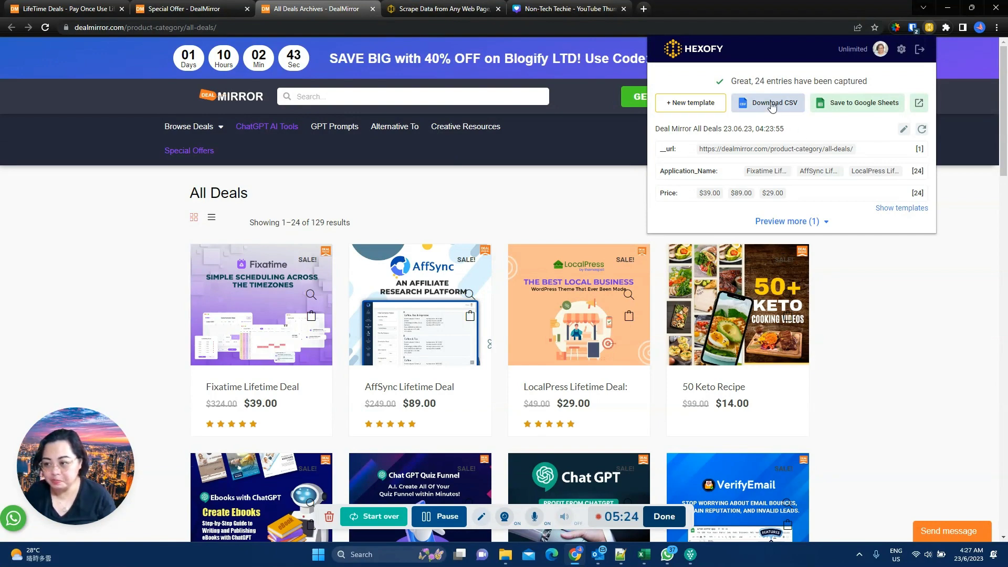
{"action": "left_click", "coordinate": [772, 107]}
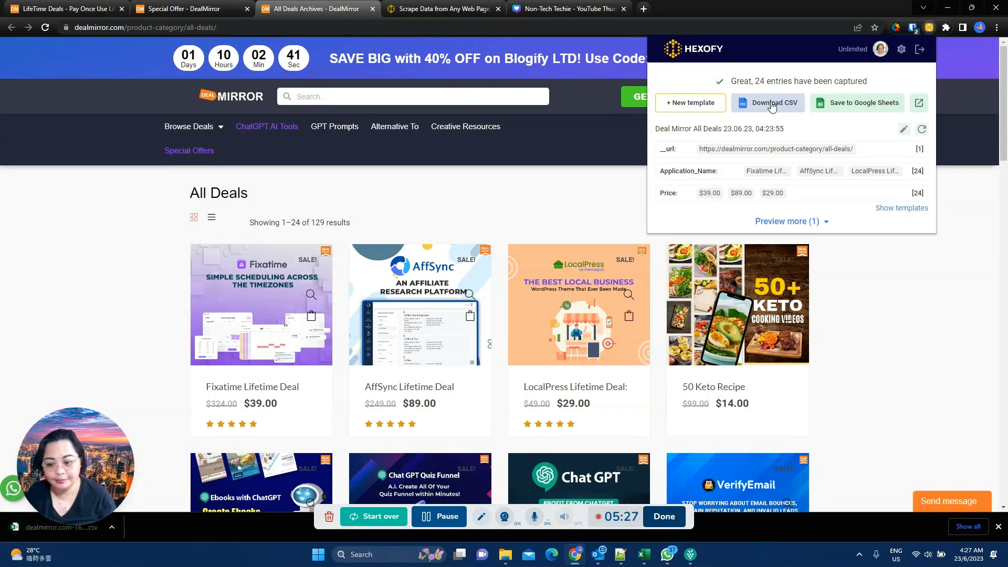
{"action": "left_click", "coordinate": [81, 527]}
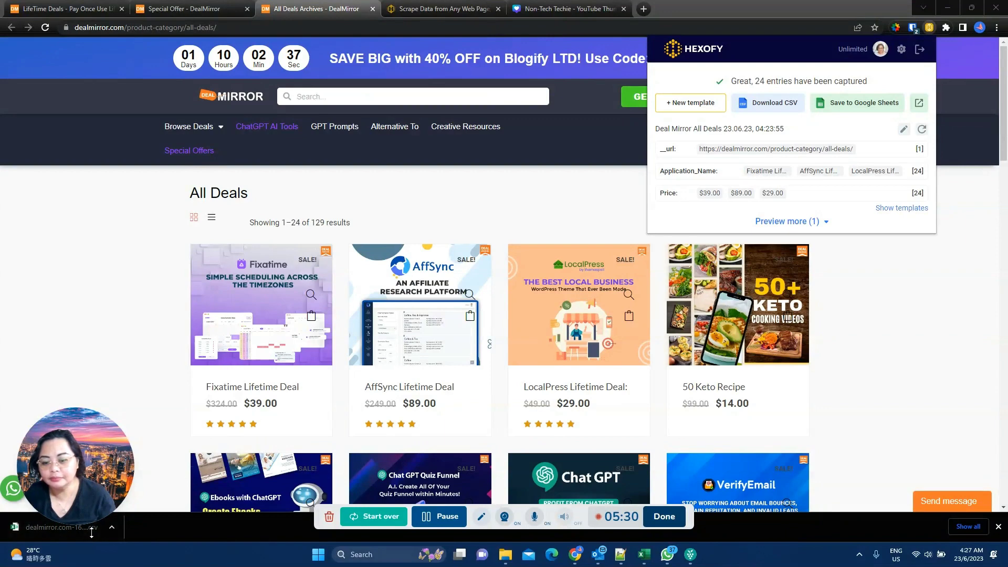
{"action": "left_click", "coordinate": [112, 527]}
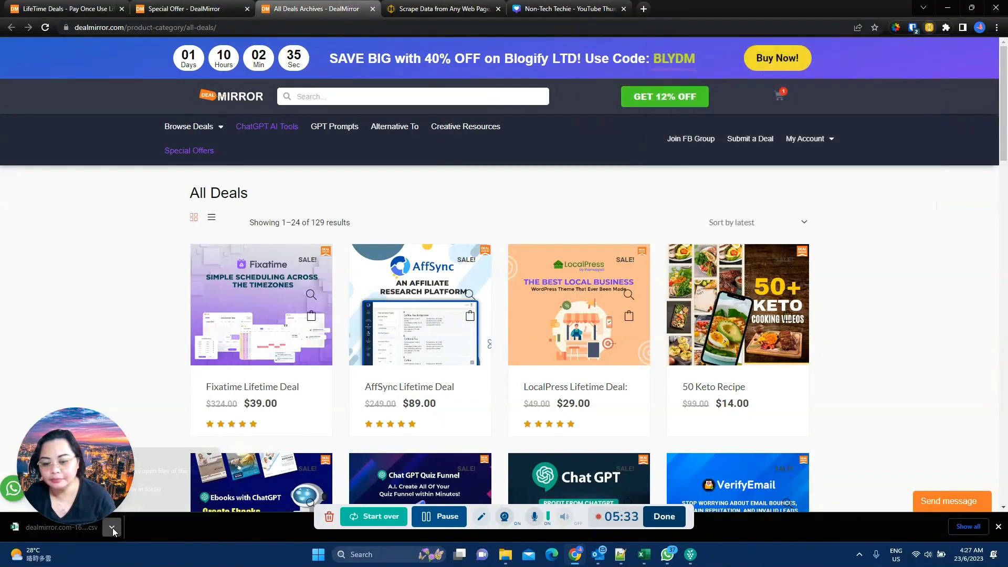
{"action": "left_click", "coordinate": [163, 459]}
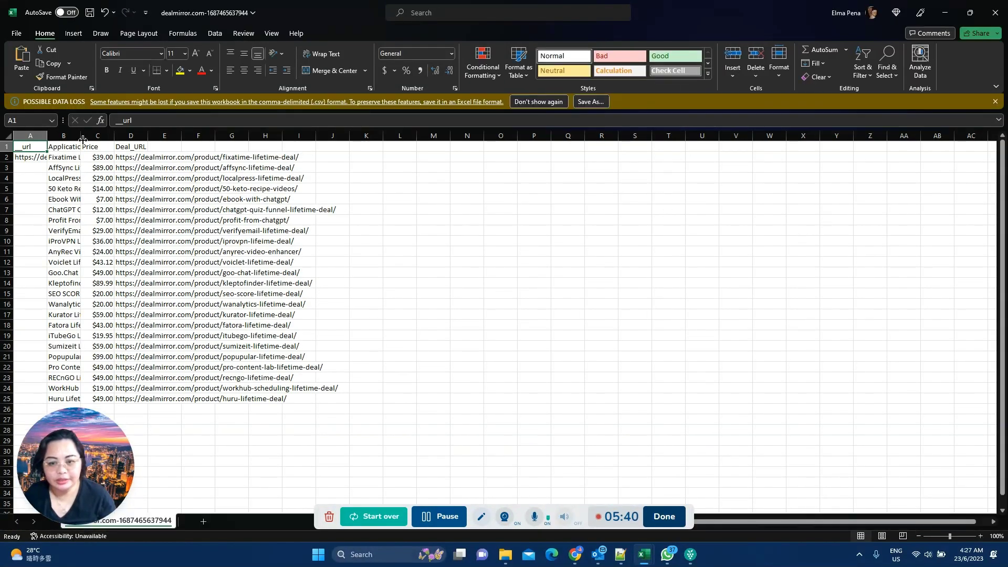
- Widen the Application_Name, Price and Deal_URL columns so their contents fit, and return to the browser
{"action": "left_click_drag", "start_coordinate": [83, 142], "coordinate": [511, 141]}
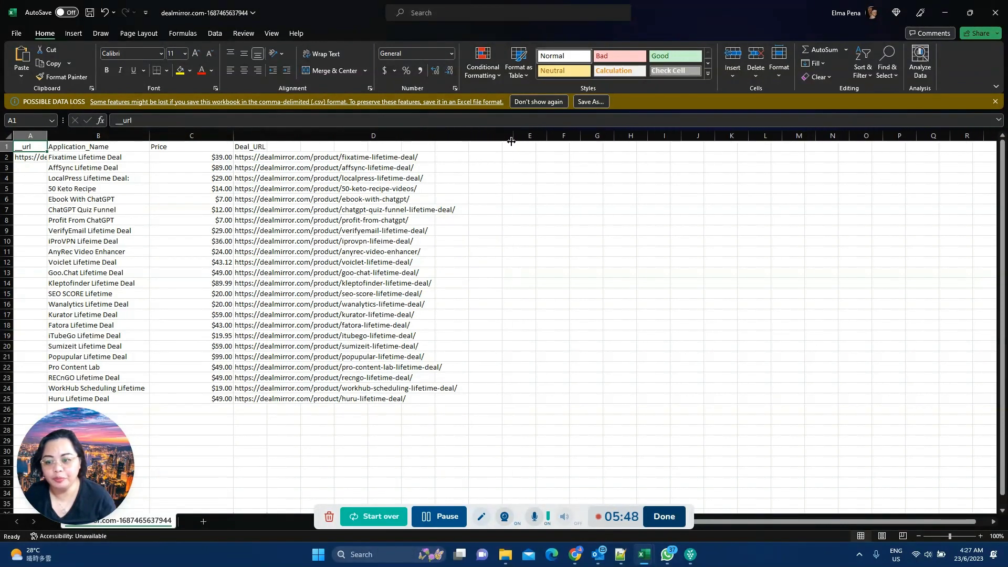
{"action": "left_click", "coordinate": [529, 159]}
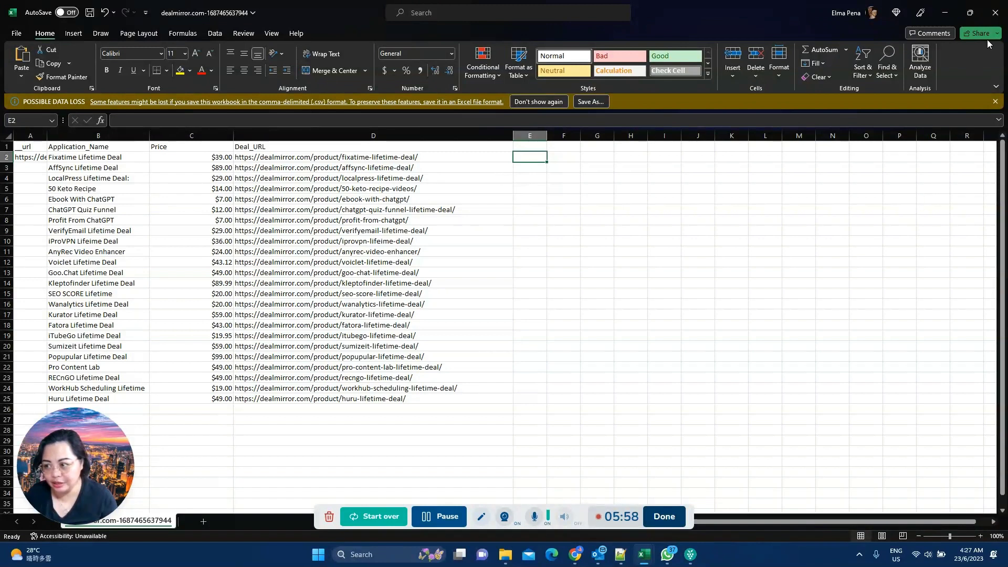
{"action": "left_click", "coordinate": [948, 13]}
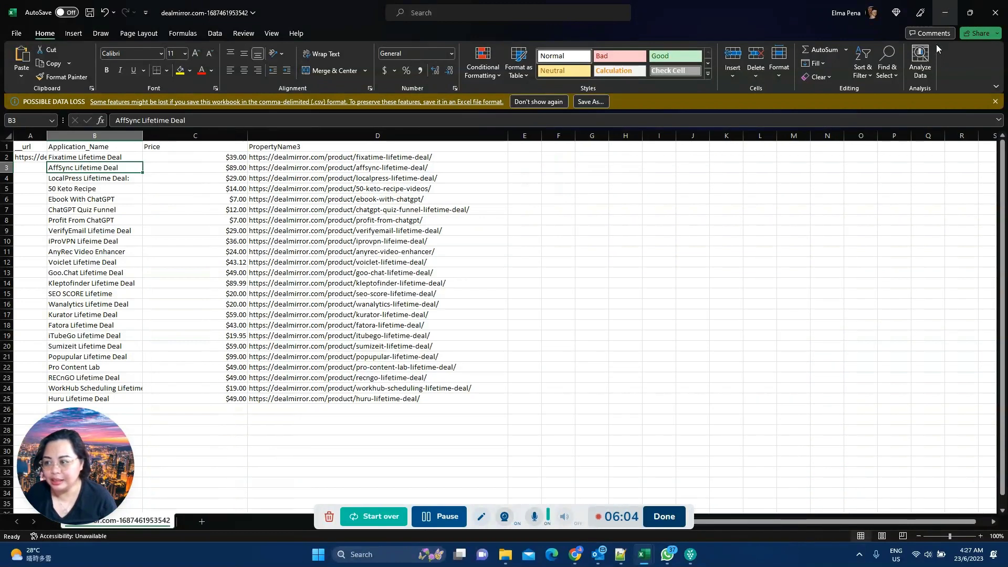
{"action": "left_click", "coordinate": [947, 14]}
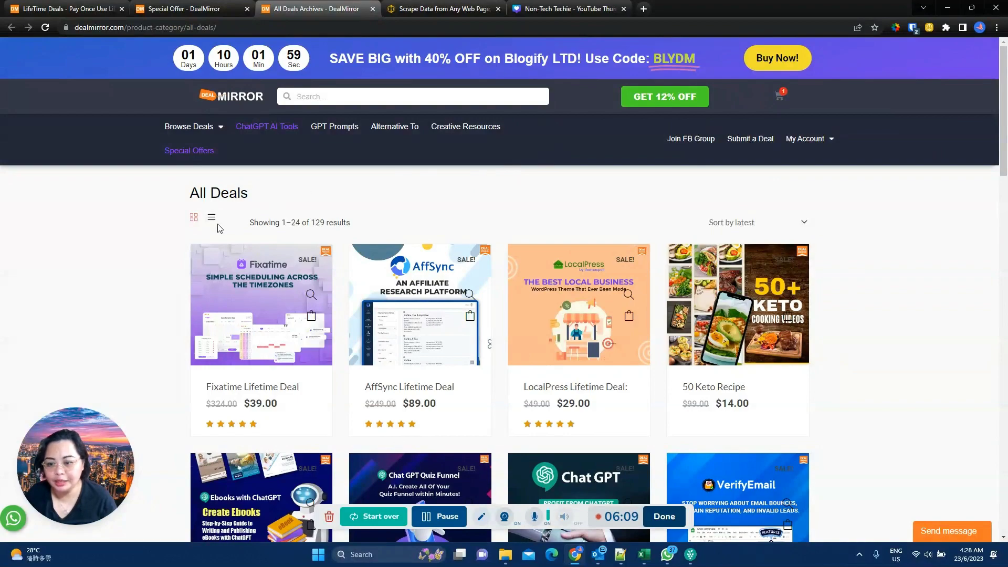
- Open page 2 of the All Deals listing
{"action": "scroll", "coordinate": [591, 277], "scroll_direction": "down", "scroll_amount": 15}
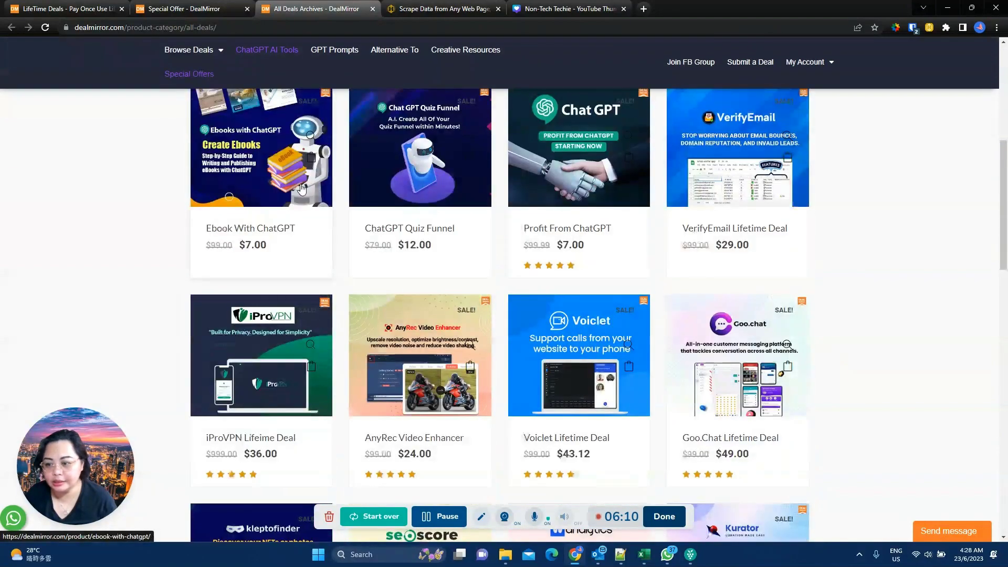
{"action": "scroll", "coordinate": [591, 276], "scroll_direction": "down", "scroll_amount": 4}
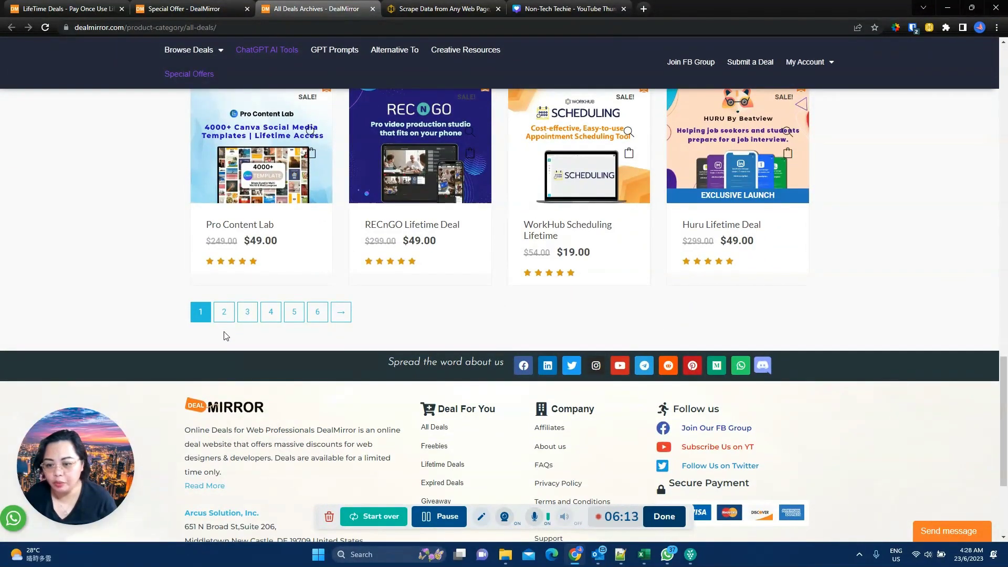
{"action": "left_click", "coordinate": [221, 315]}
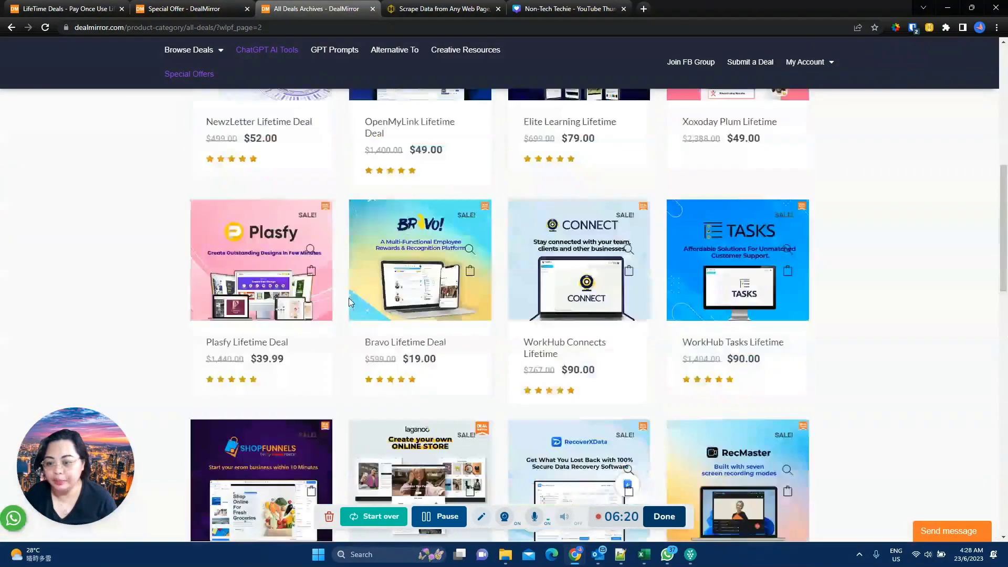
{"action": "scroll", "coordinate": [351, 302], "scroll_direction": "up", "scroll_amount": 1}
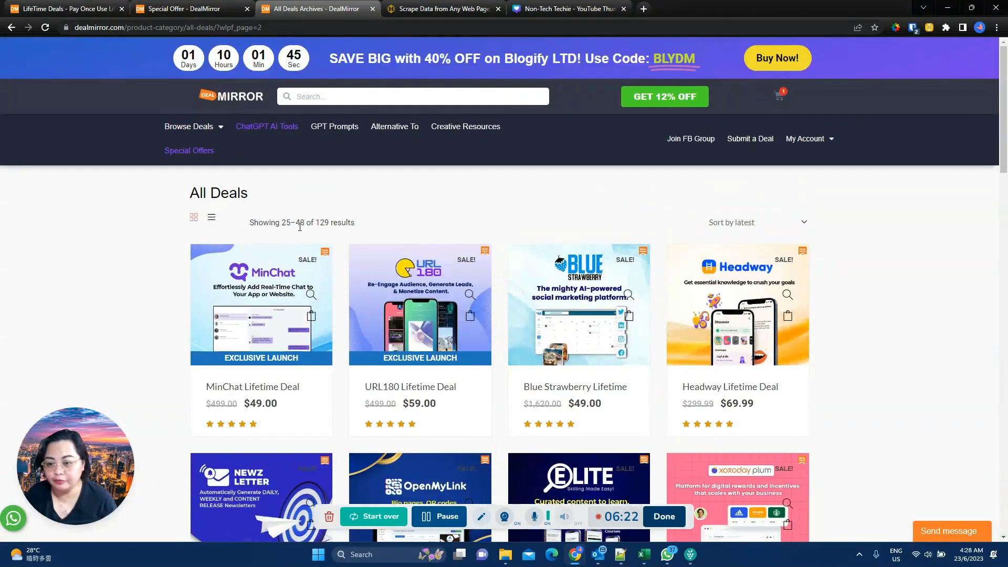
- Run Hexofy on page 2 of the listing, download its captured entries as a CSV file and open it
{"action": "left_click", "coordinate": [928, 28]}
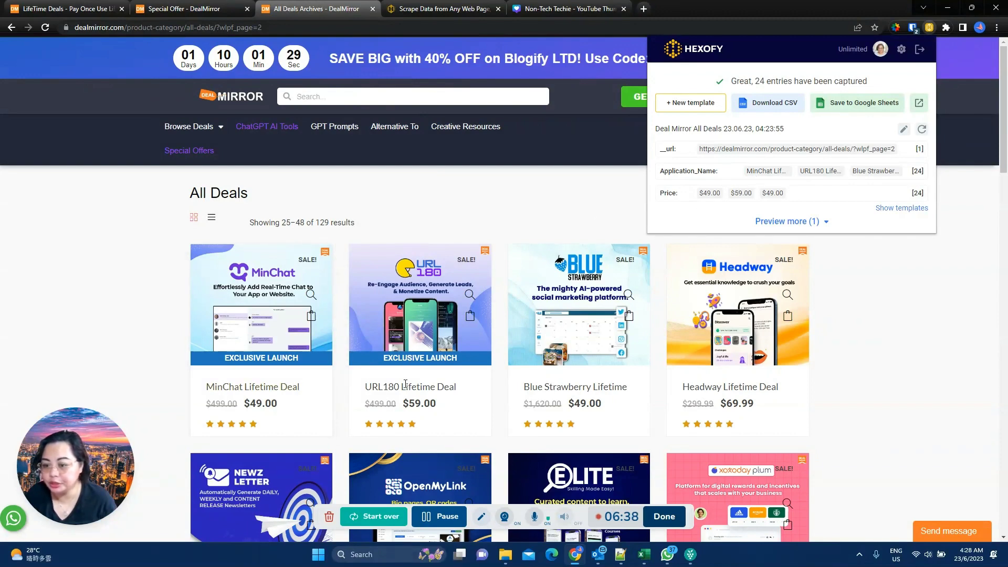
{"action": "left_click", "coordinate": [771, 111]}
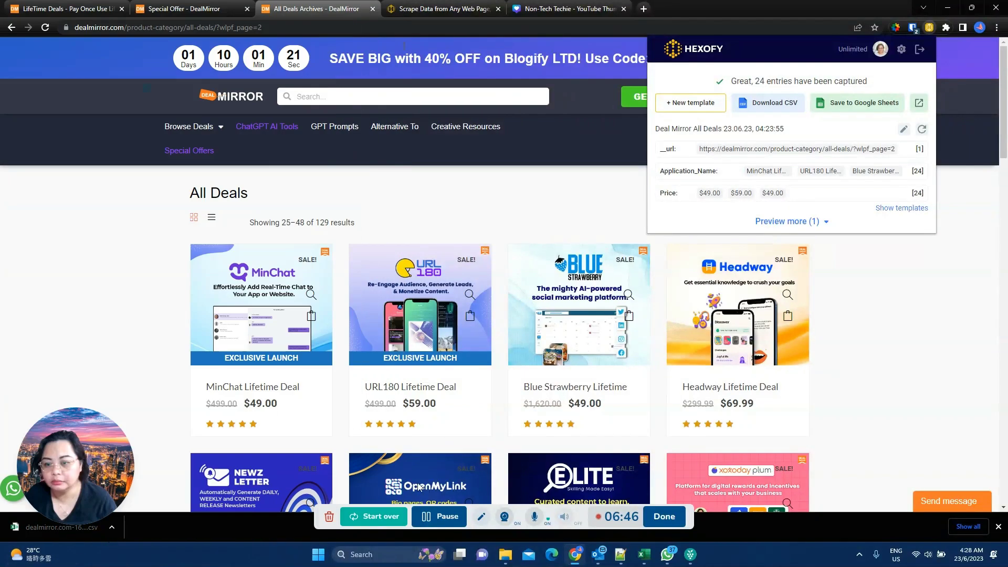
{"action": "left_click", "coordinate": [109, 530]}
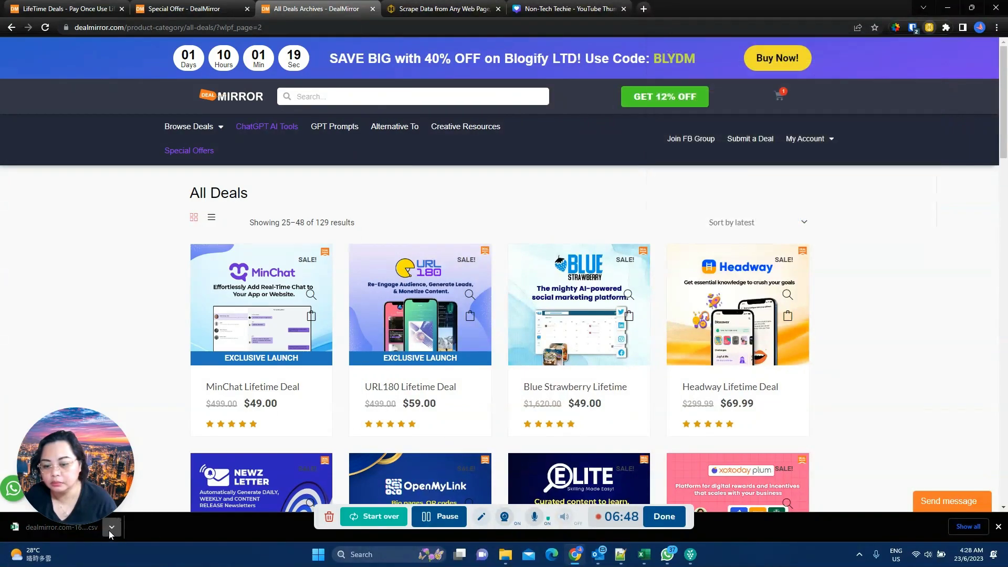
{"action": "left_click", "coordinate": [169, 460]}
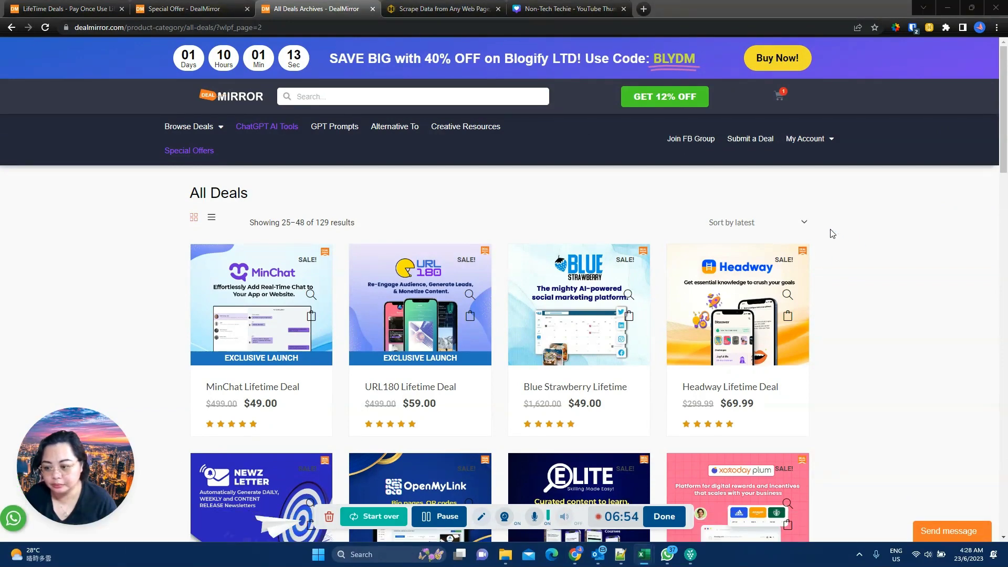
- Switch to the Excel workbook with the page 2 deals and widen its Application_Name column
{"action": "mouse_move", "coordinate": [644, 554]}
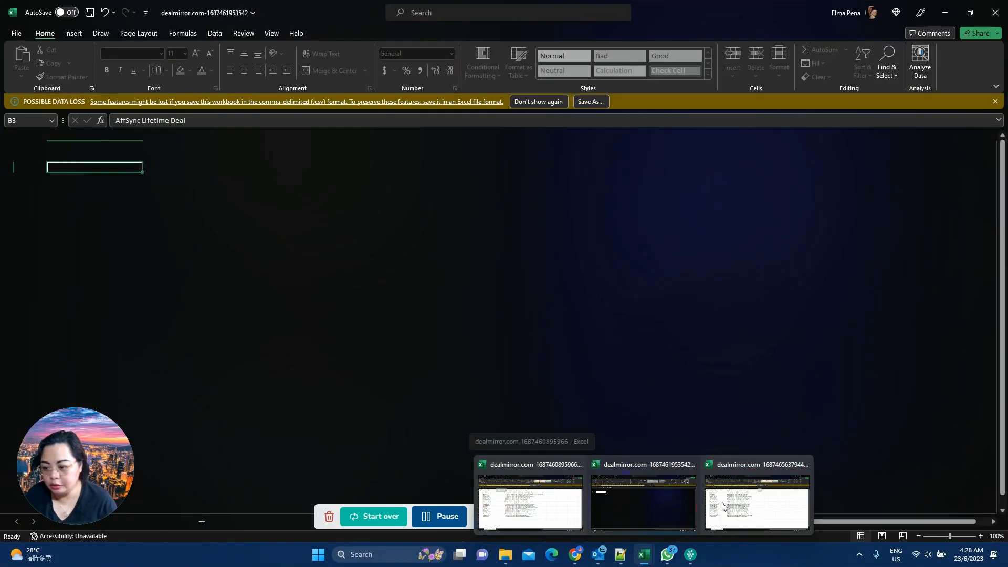
{"action": "mouse_move", "coordinate": [723, 506]}
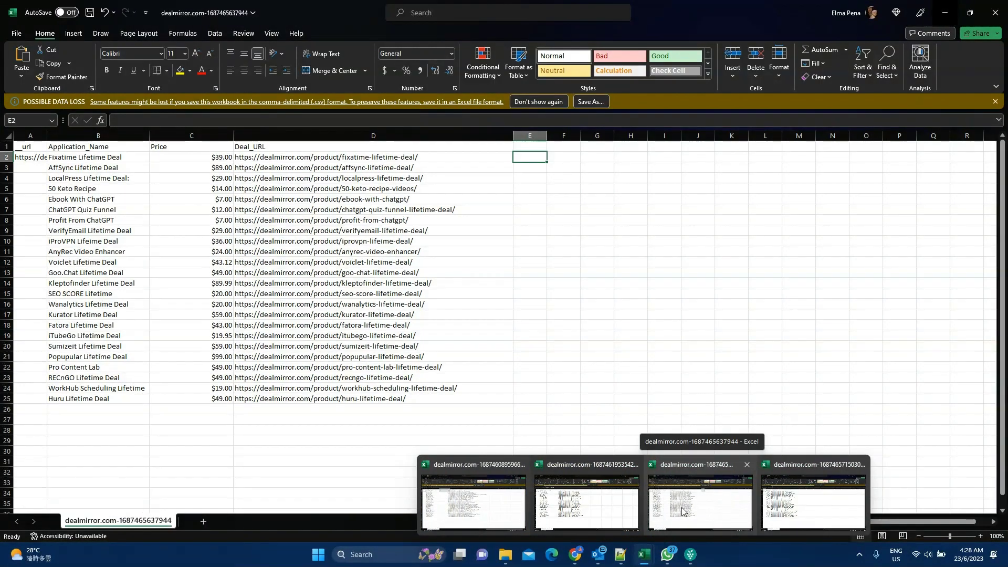
{"action": "mouse_move", "coordinate": [857, 483]}
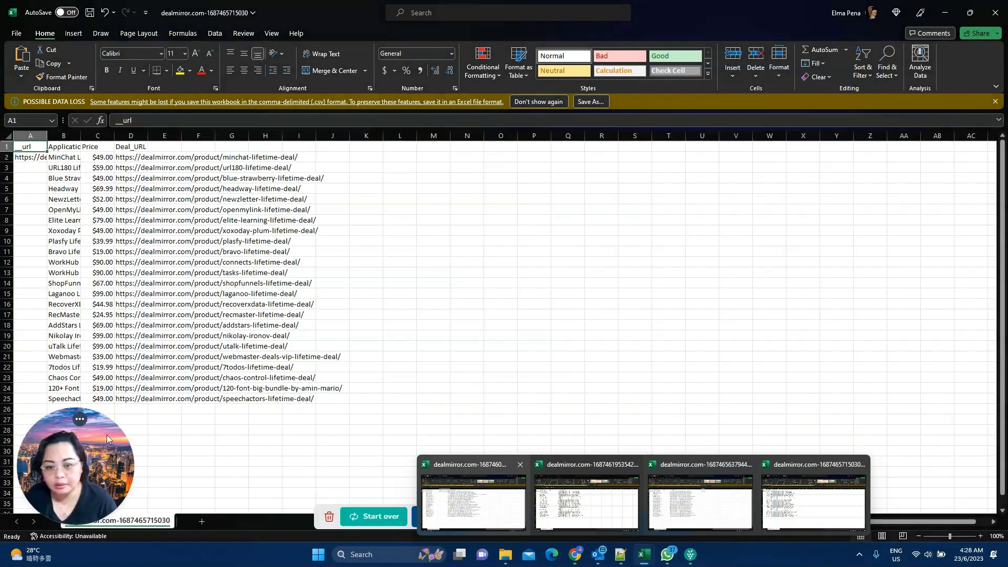
{"action": "left_click_drag", "start_coordinate": [77, 136], "coordinate": [139, 135]}
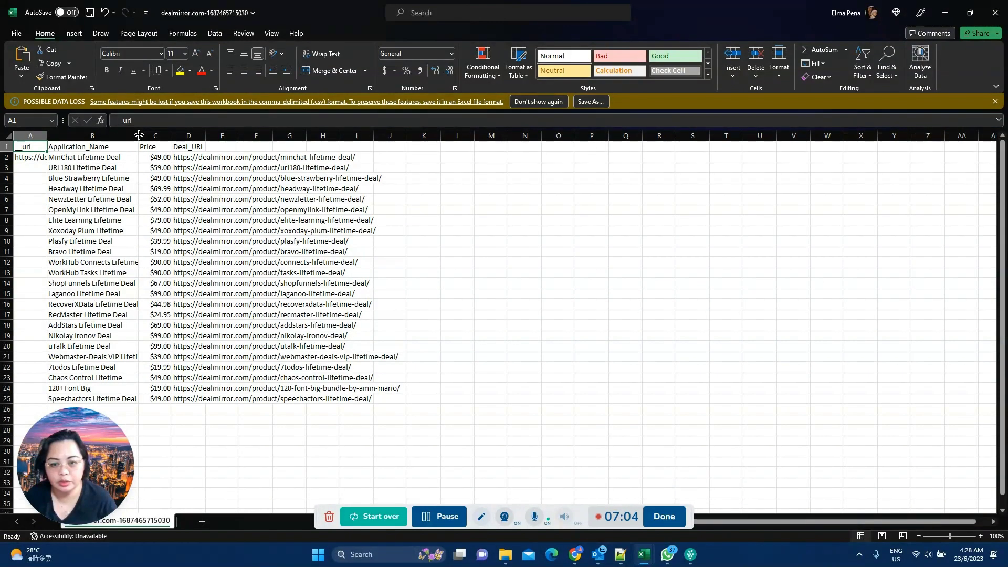